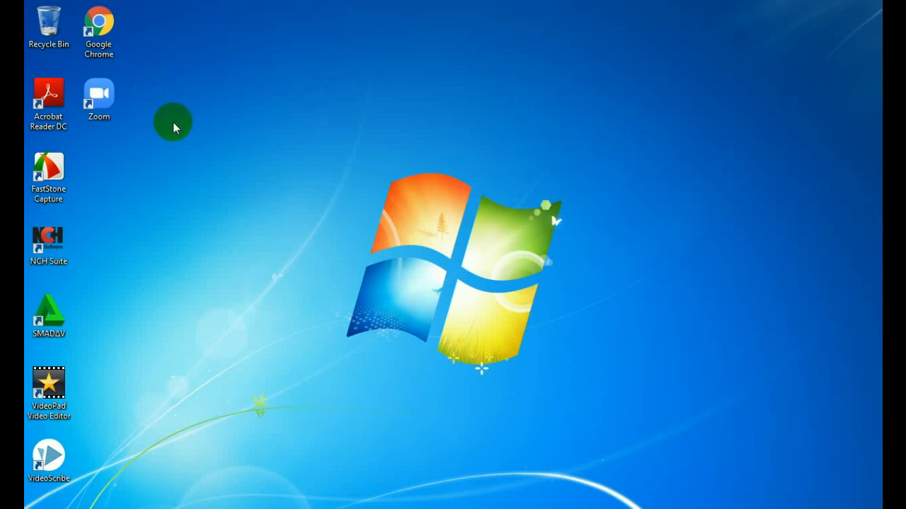
- Open Google Chrome from the desktop and maximize its window
double_click(113, 25)
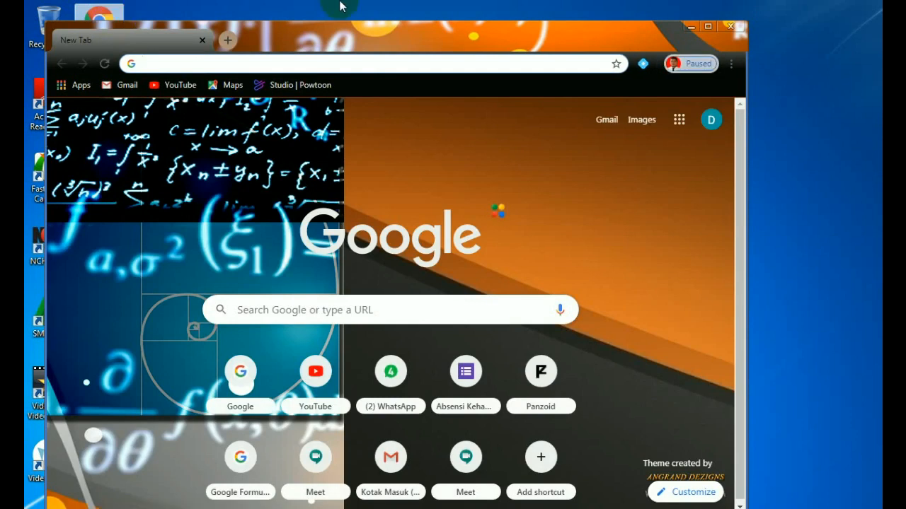
click(708, 26)
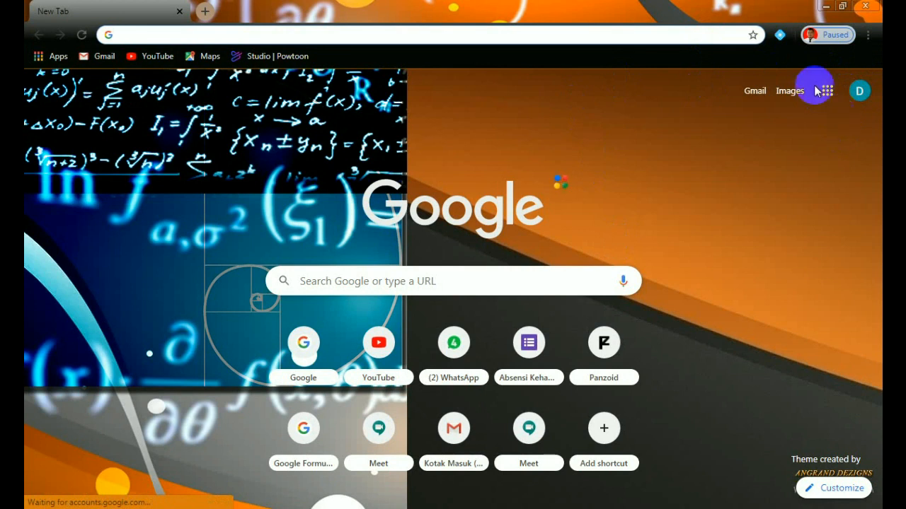
click(860, 93)
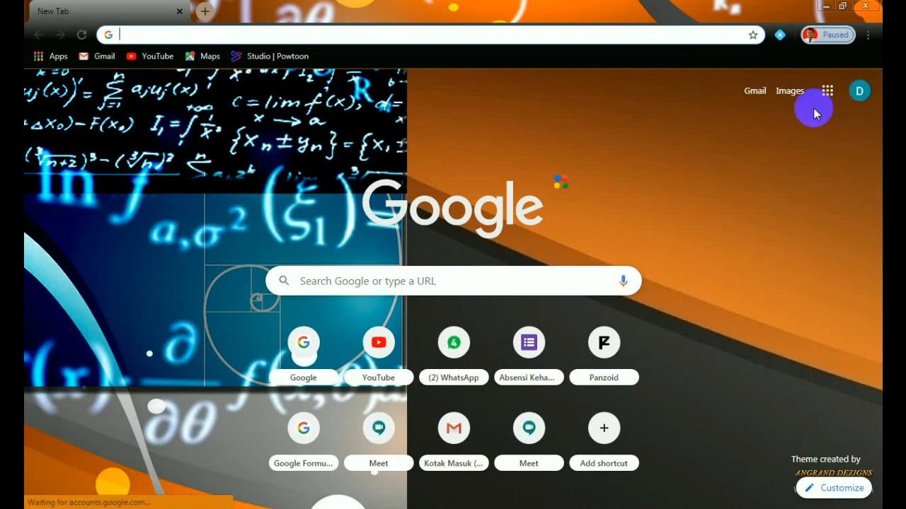
click(854, 105)
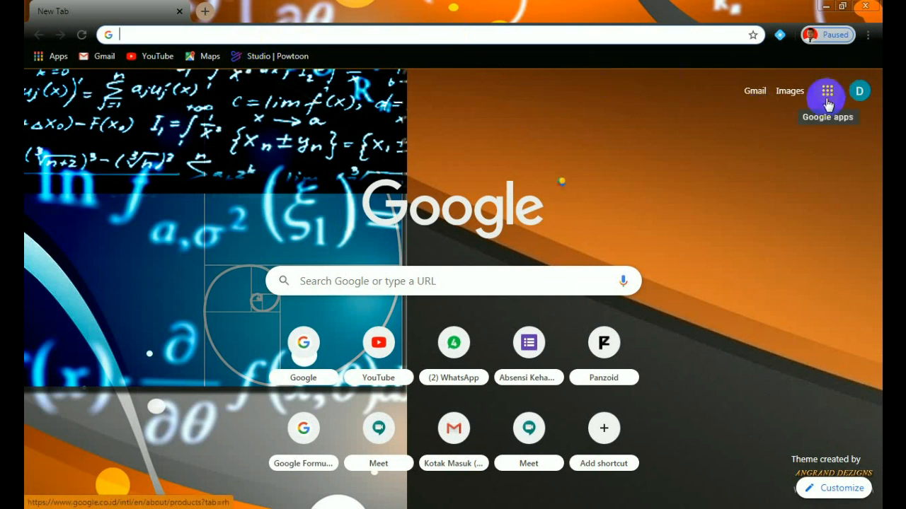
- Search the web for "google form"
click(334, 34)
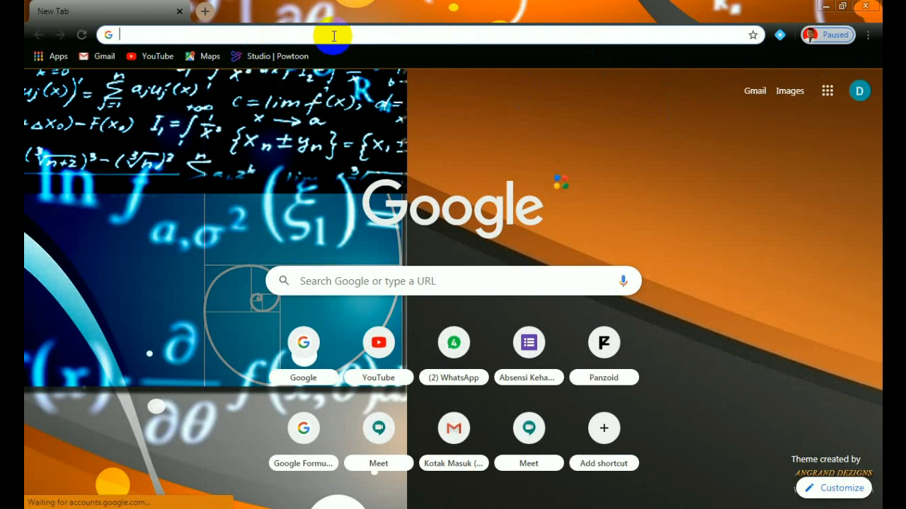
text(go)
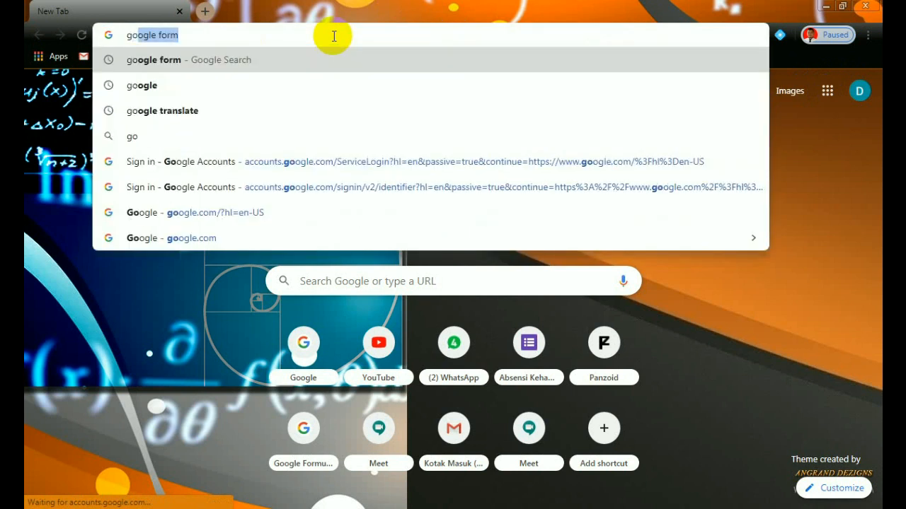
text(o)
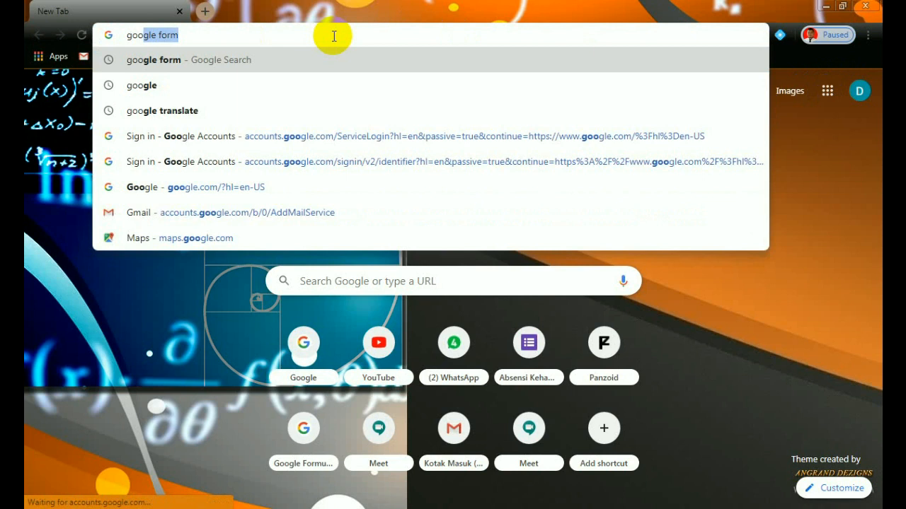
key(Return)
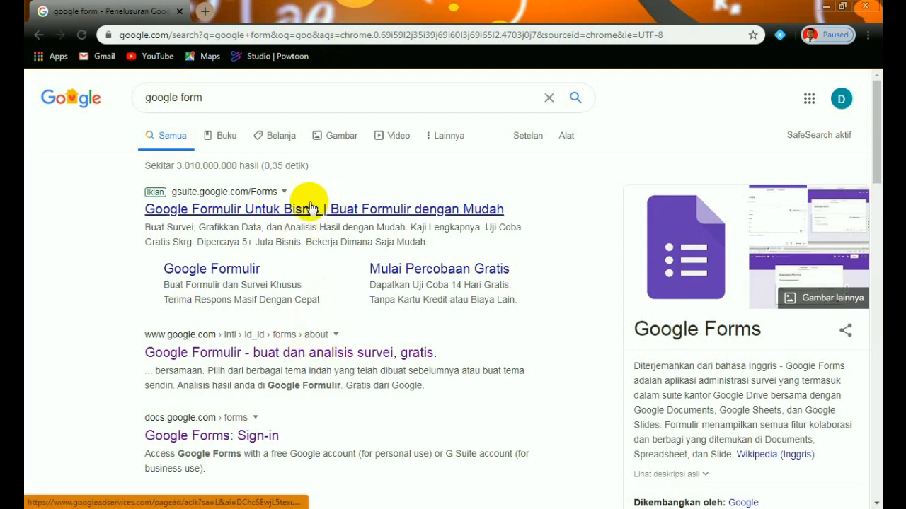
- Open Google Formulir for personal use from the "buat dan analisis survei, gratis" search result and create a blank form
click(321, 353)
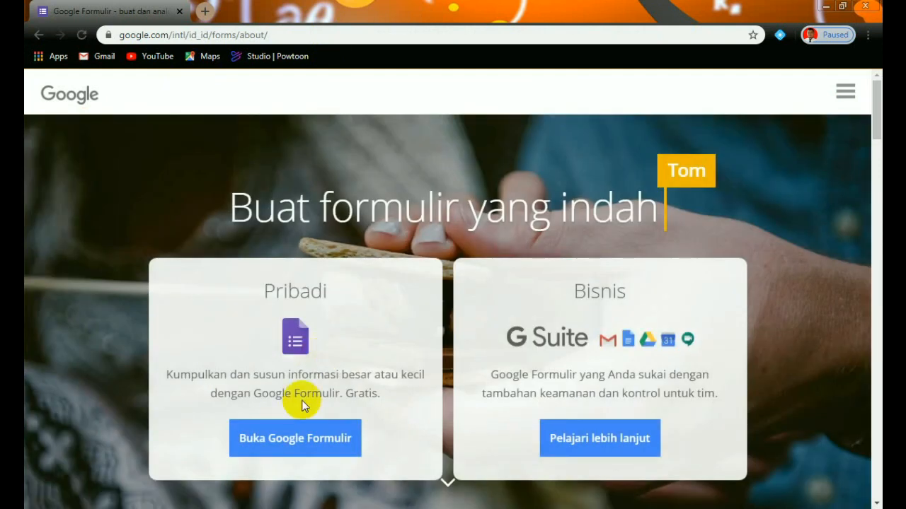
click(300, 442)
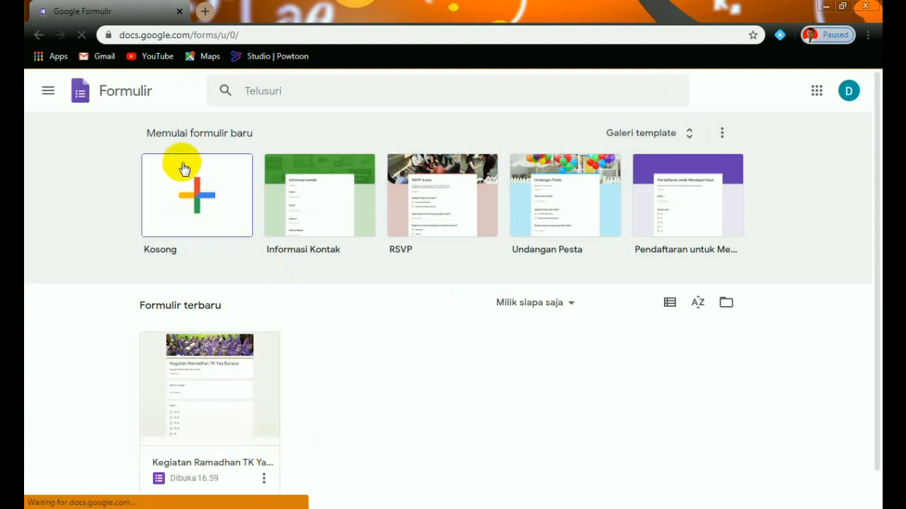
click(199, 205)
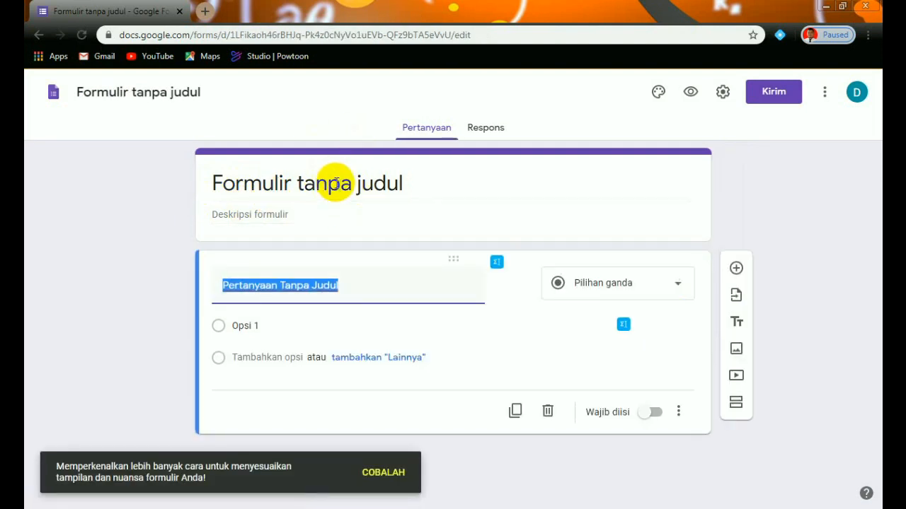
- Replace the untitled form's heading with "Kegiatan Ramadhan", leaving the description empty
click(335, 183)
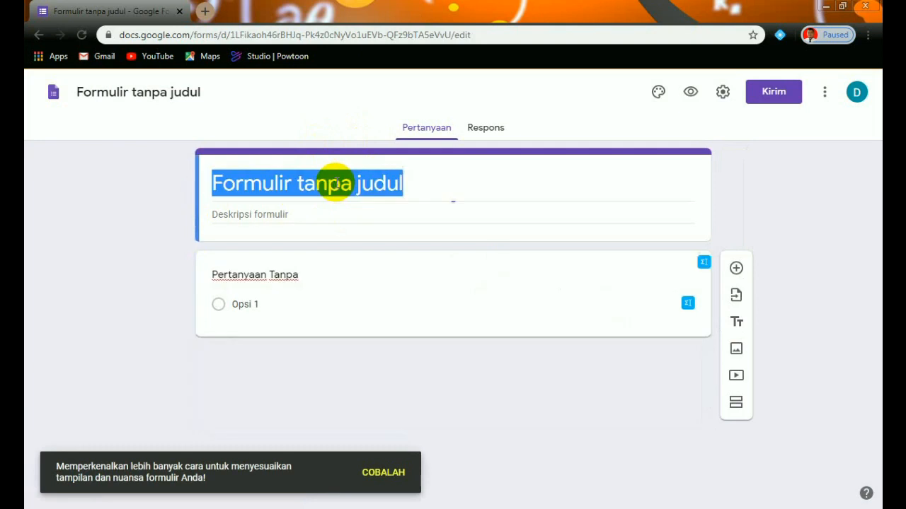
text(k)
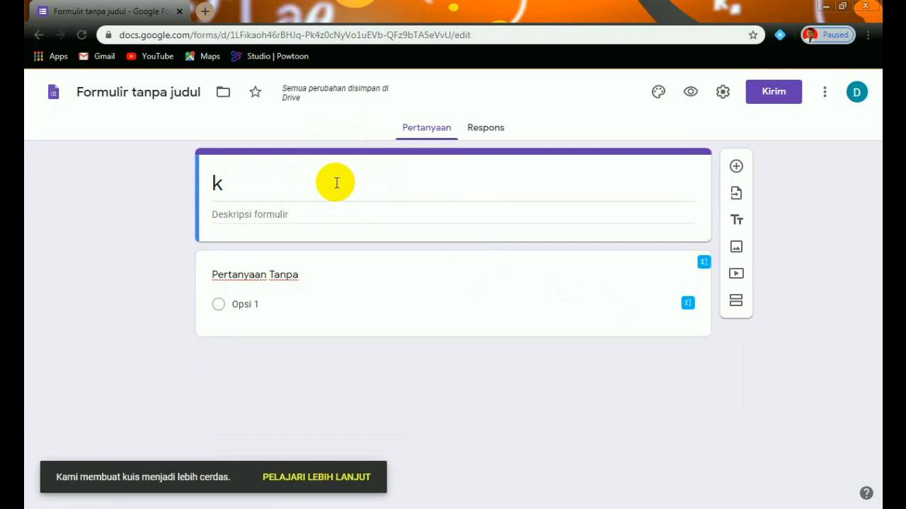
double_click(336, 184)
key(BackSpace)
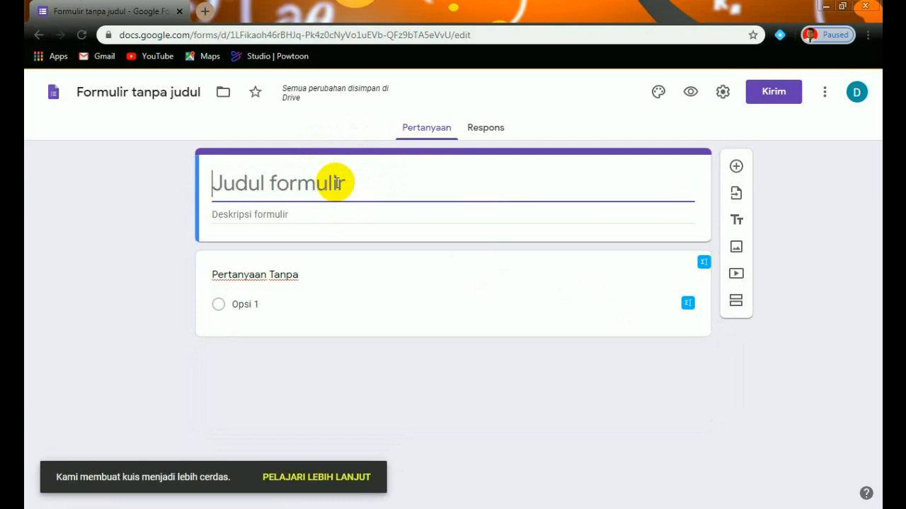
text(Kegiatan)
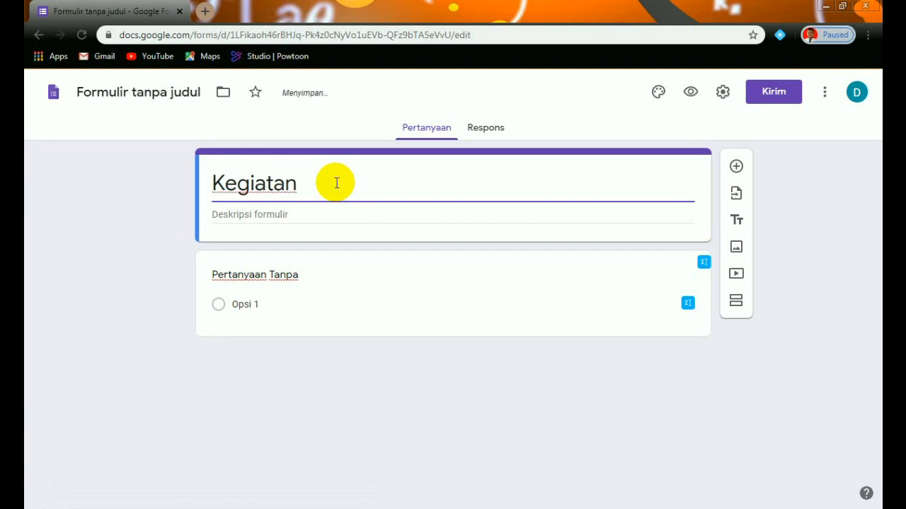
text(amadhan)
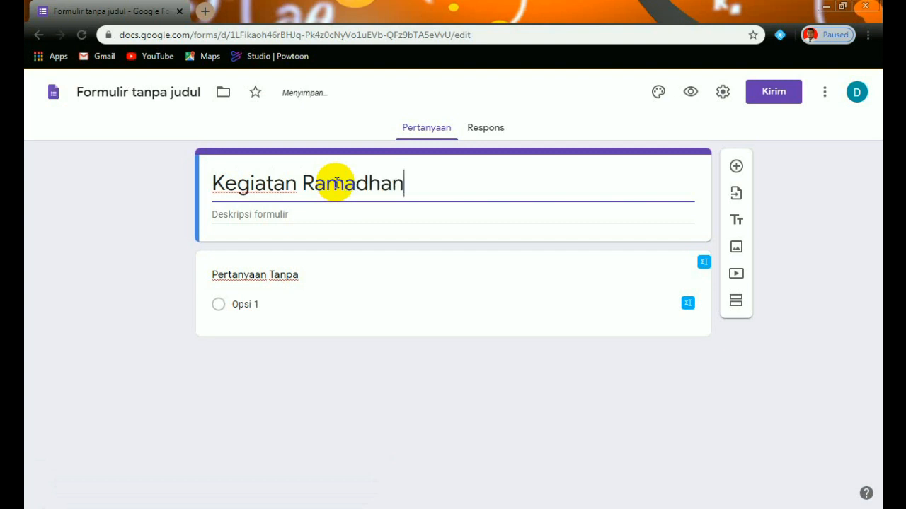
click(276, 217)
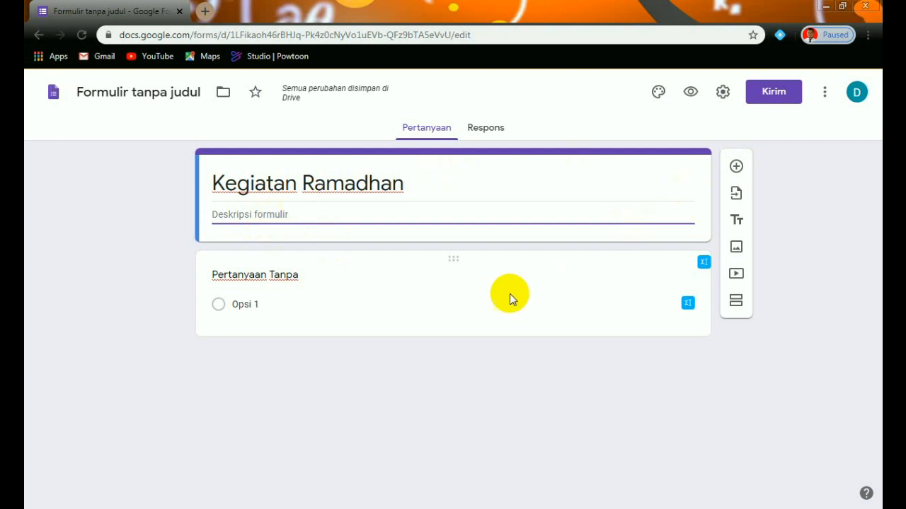
- Replace the first question's placeholder text with "Nama lengkap"
click(313, 278)
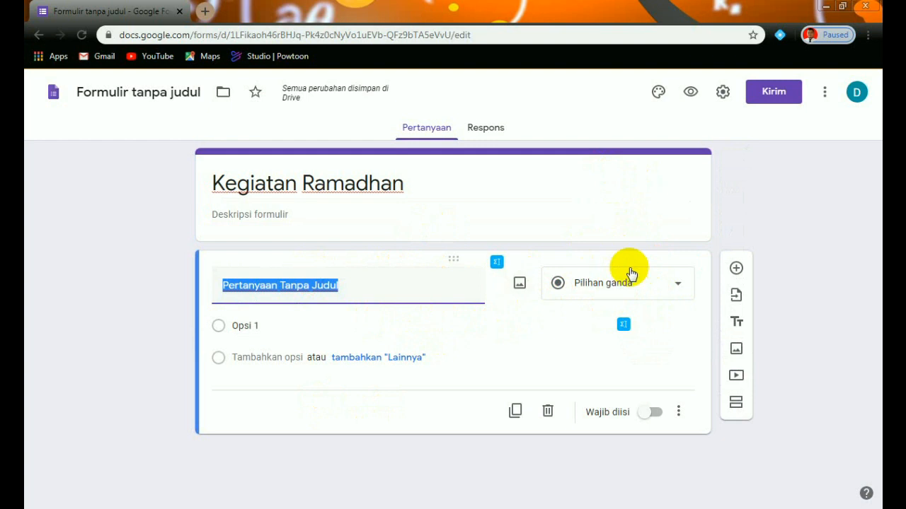
click(675, 287)
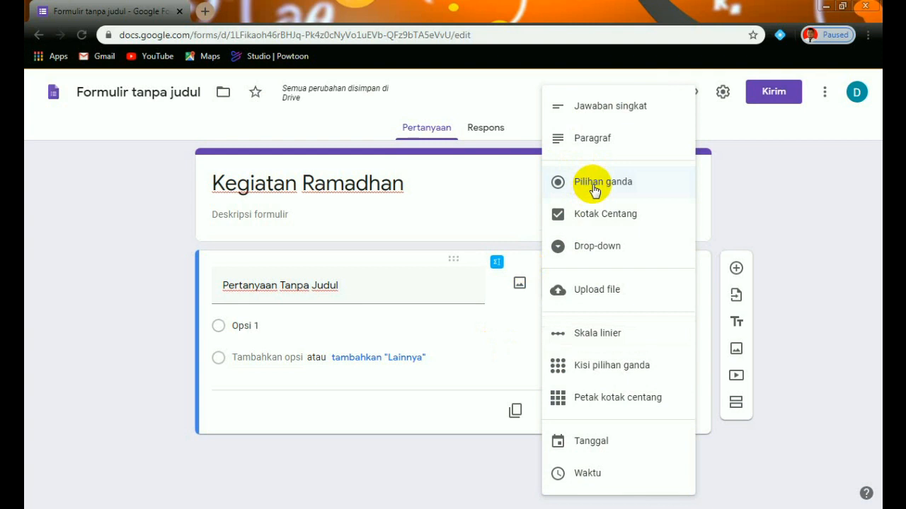
click(346, 289)
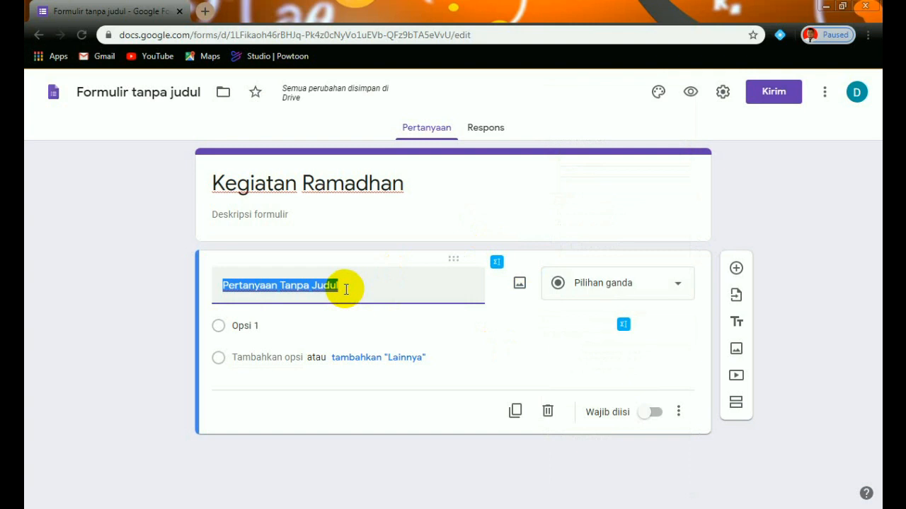
text(N)
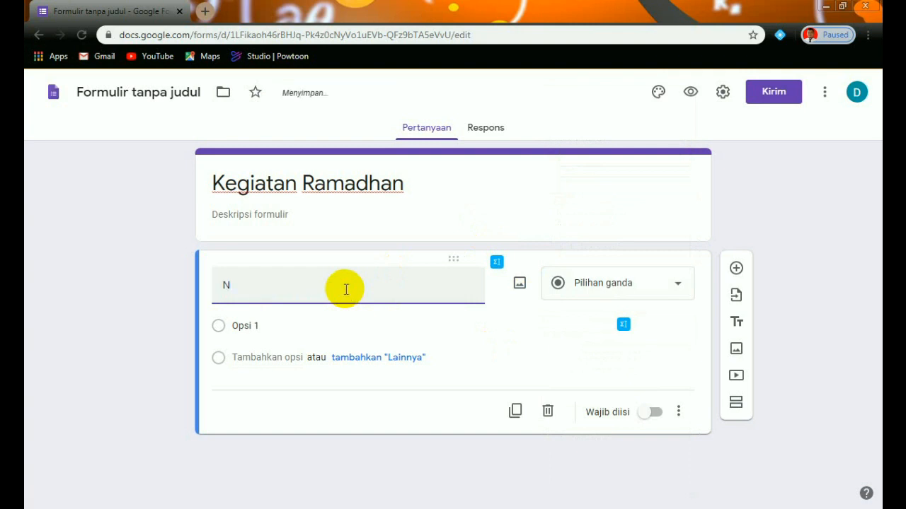
text(ma)
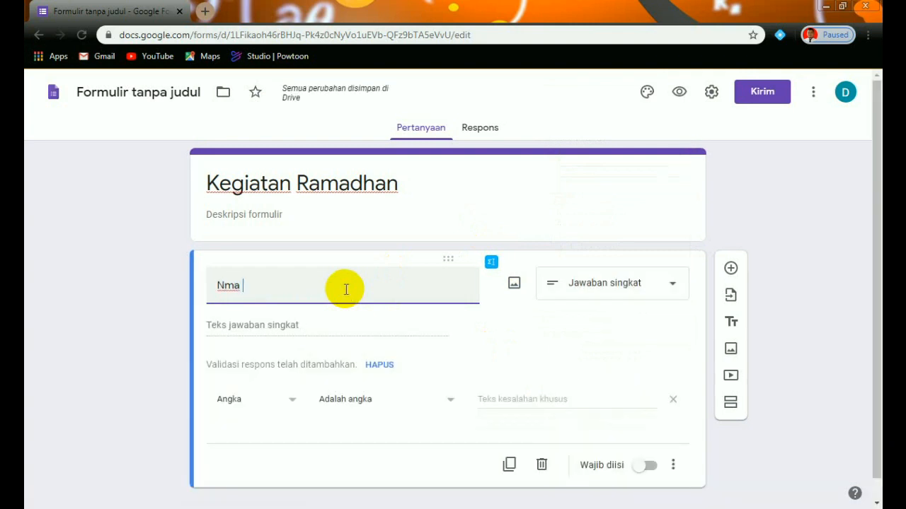
key(BackSpace)
key(BackSpace)
key(BackSpace)
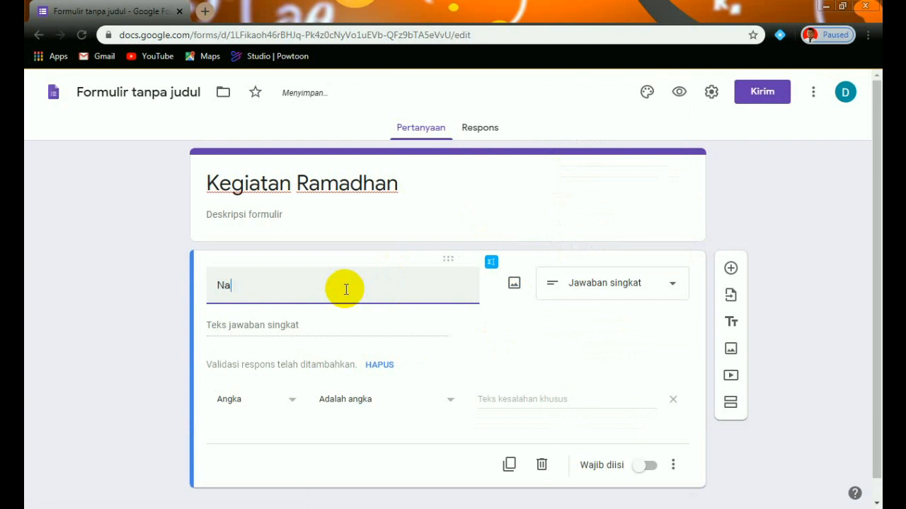
text(ama engkap)
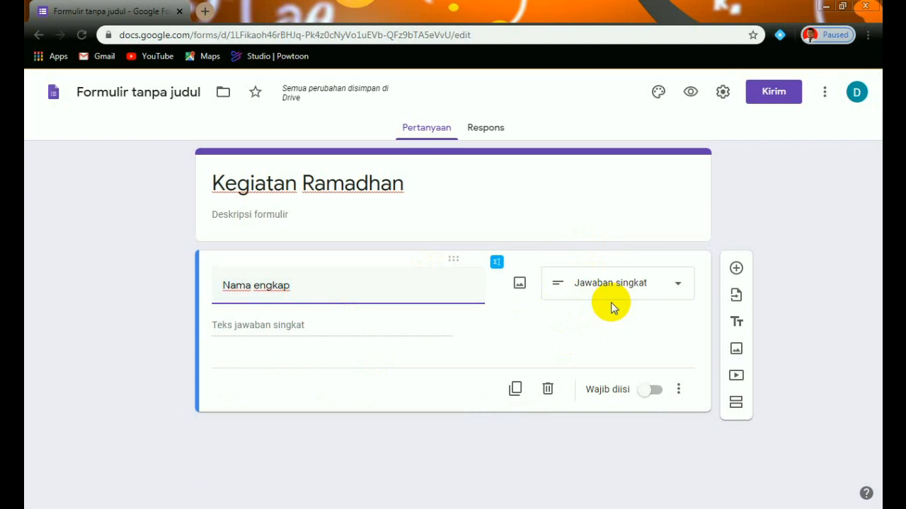
mouse_move(208, 508)
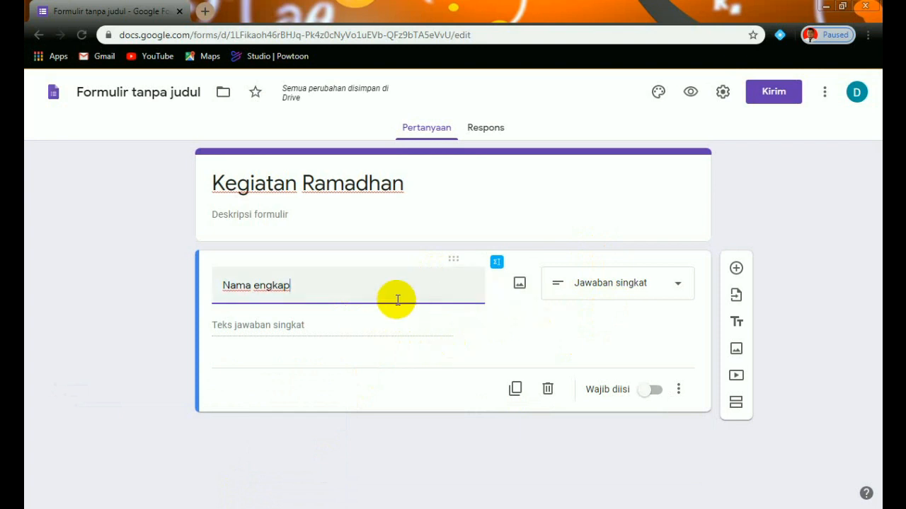
click(253, 285)
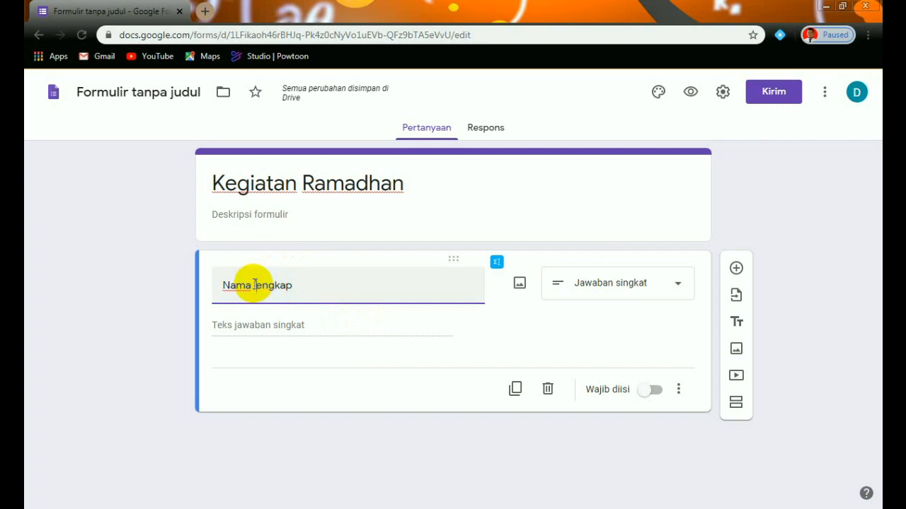
text(l)
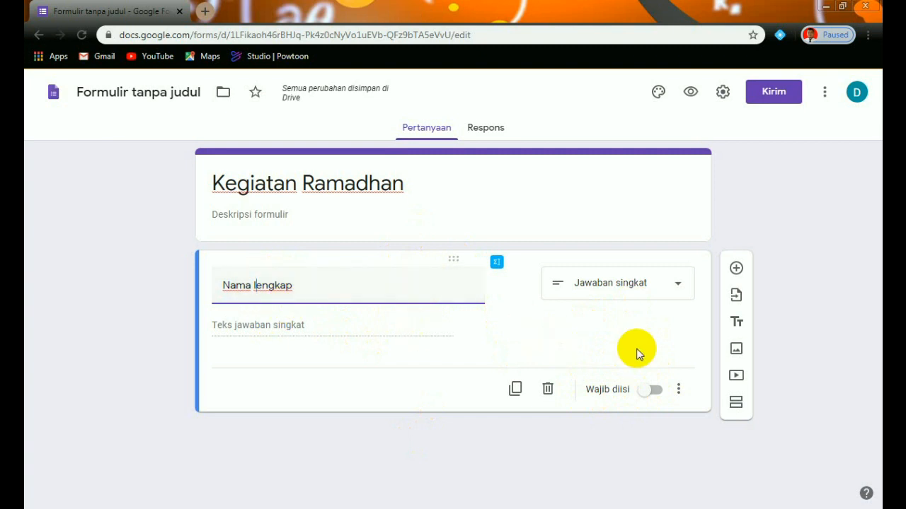
- Make the "Nama lengkap" question required and rename the form document as "Kegiatan Ramadhan"
click(654, 391)
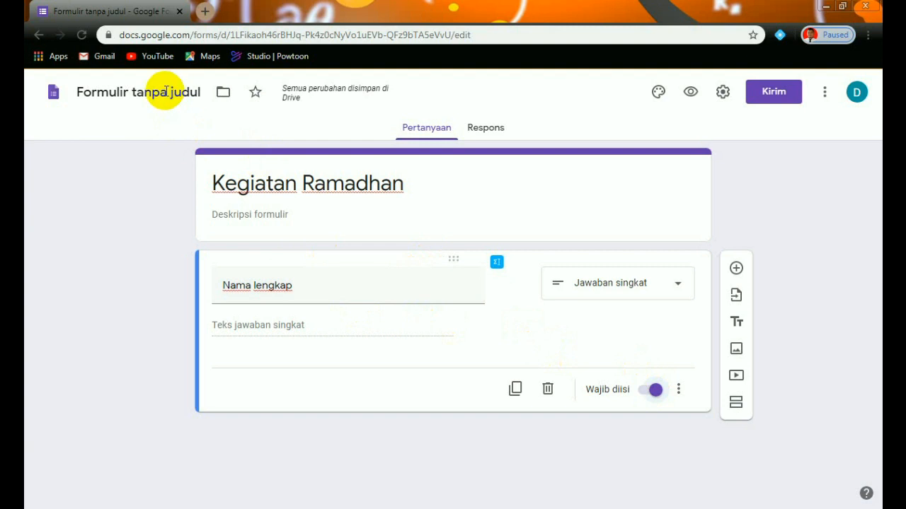
click(166, 90)
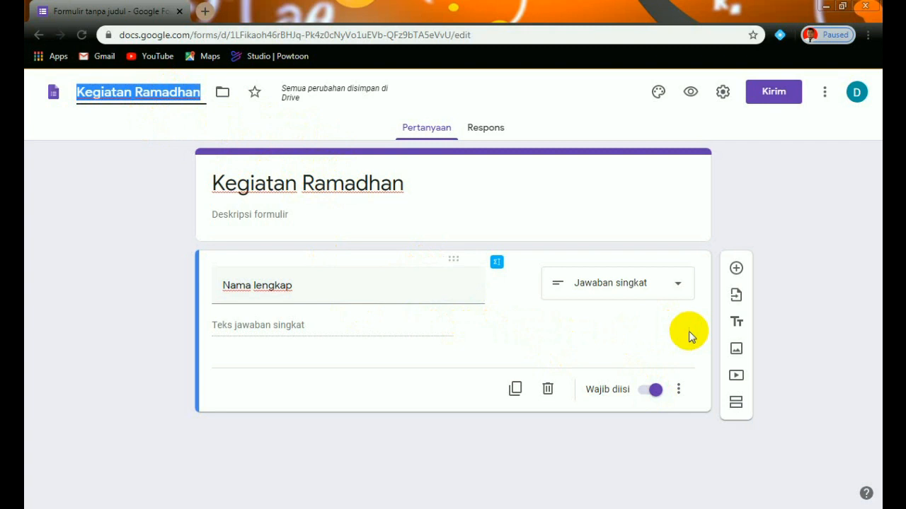
- Add a second question below "Nama lengkap" and enter "Kelas" as its text
click(736, 268)
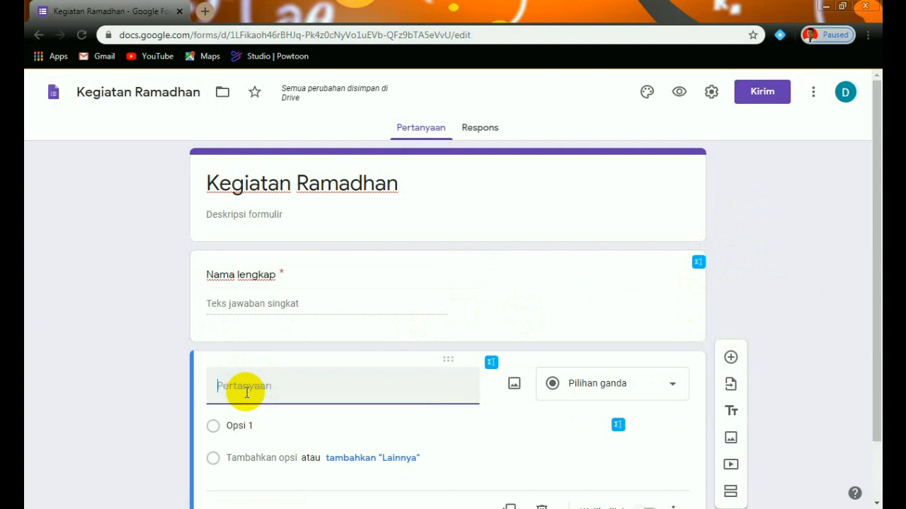
text(K)
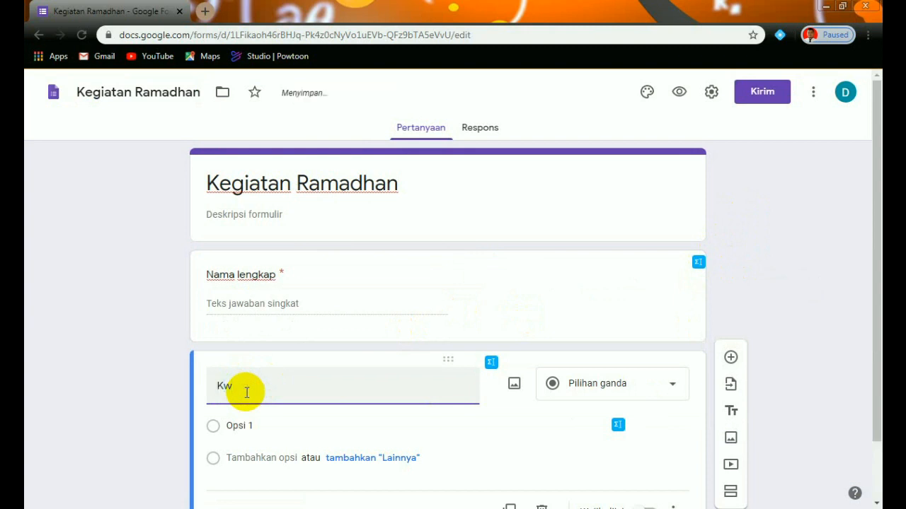
text(el)
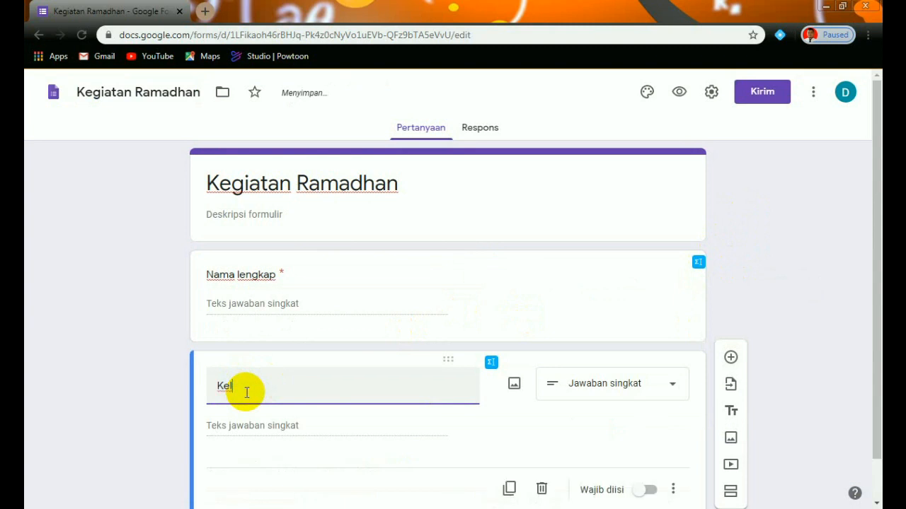
text(as)
key(BackSpace)
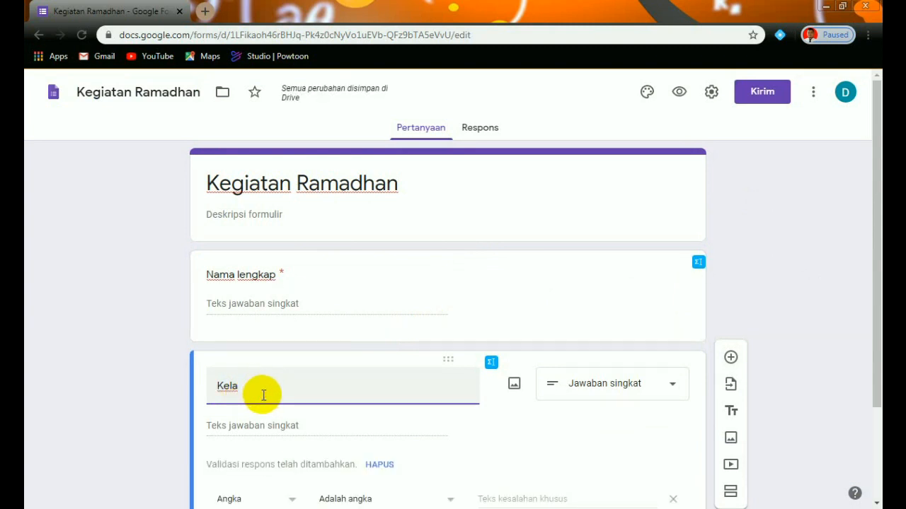
text(a)
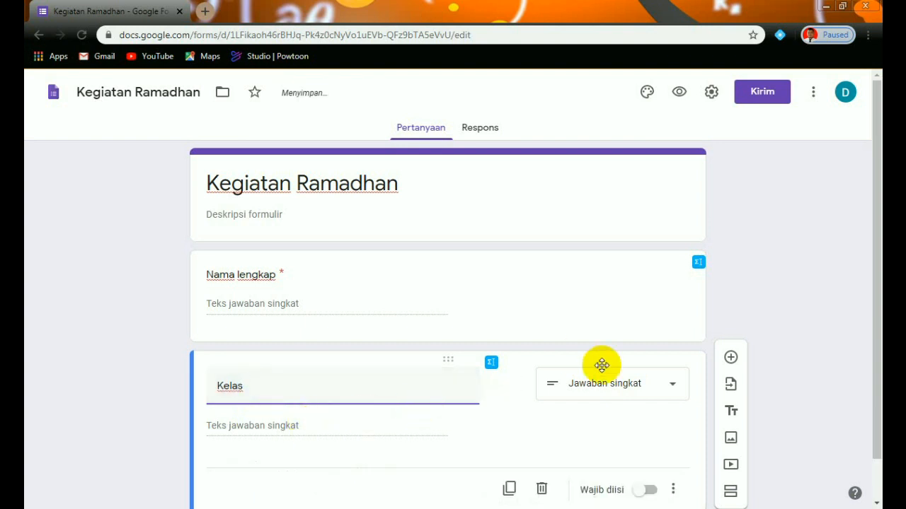
drag(876, 297, 874, 333)
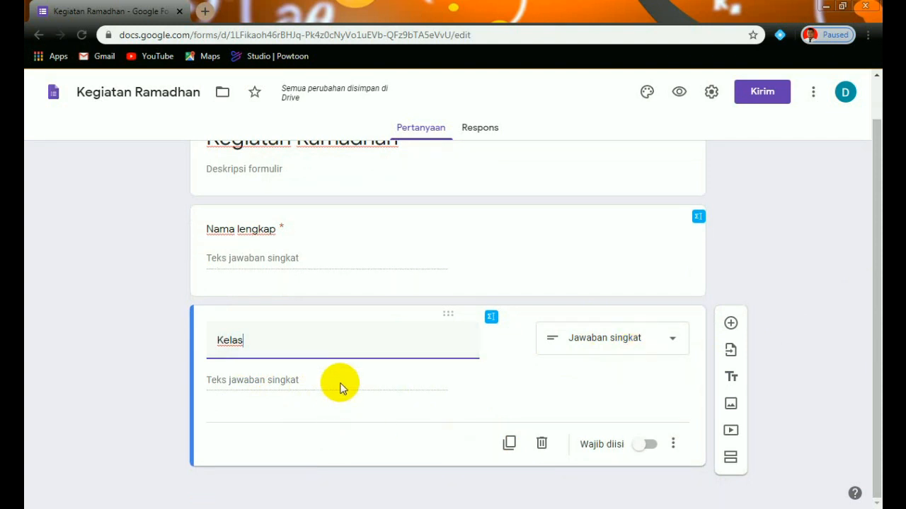
- Change the "Kelas" question to multiple choice (Pilihan ganda) and name its first option "TK B"
click(306, 381)
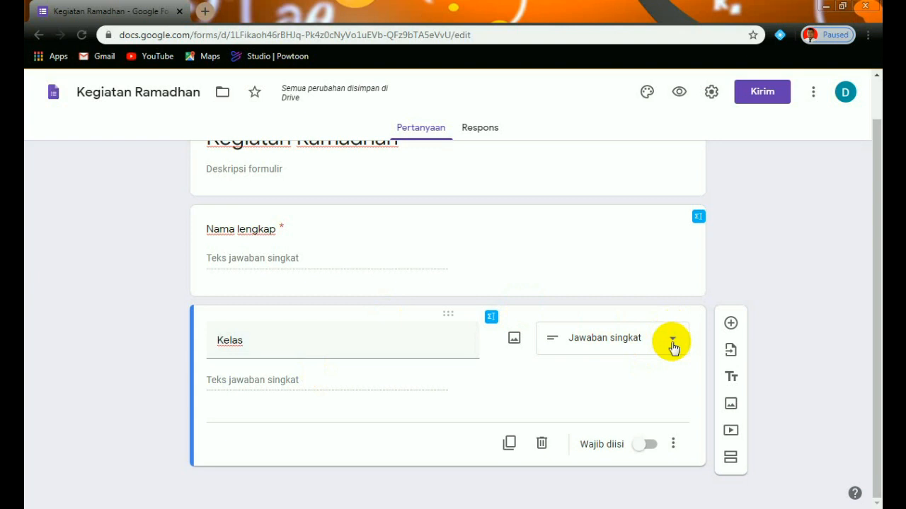
click(673, 345)
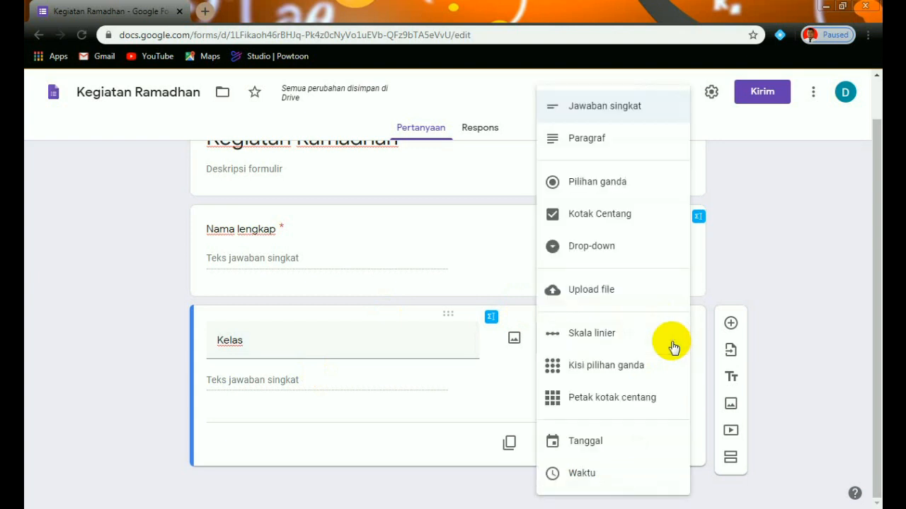
click(612, 186)
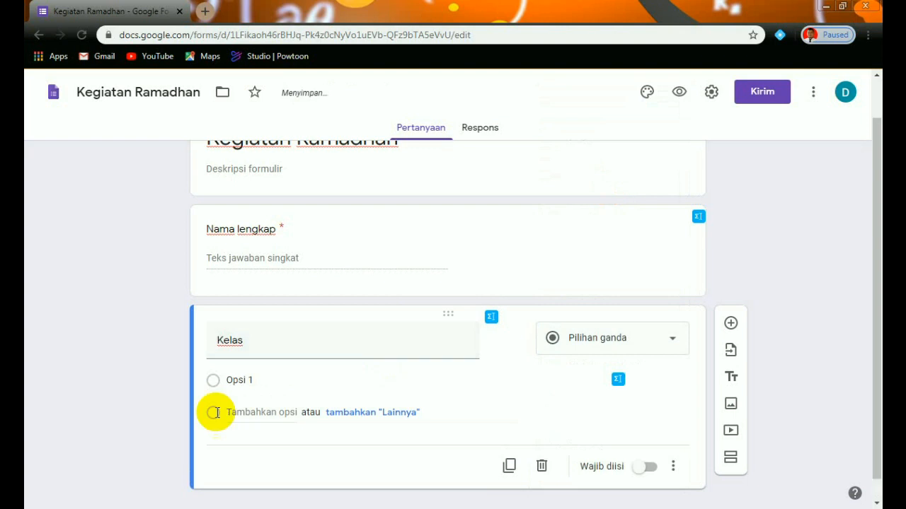
click(240, 380)
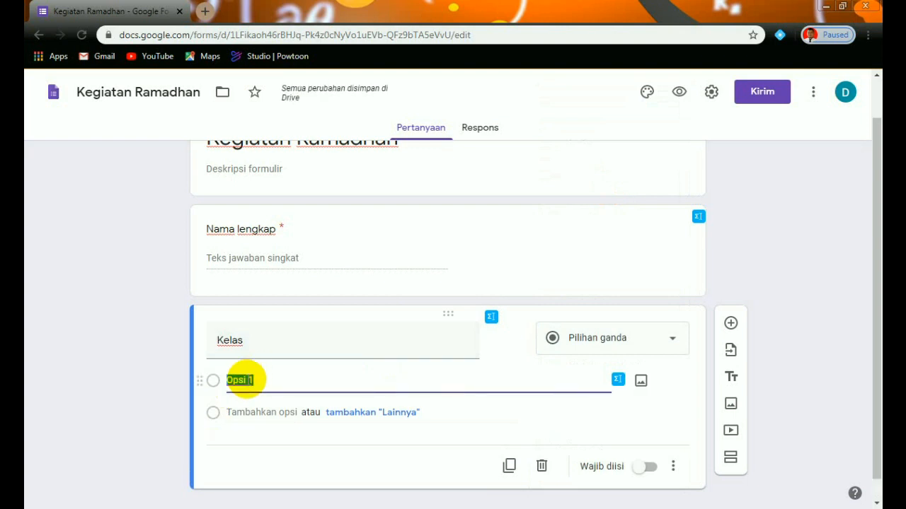
text(TK)
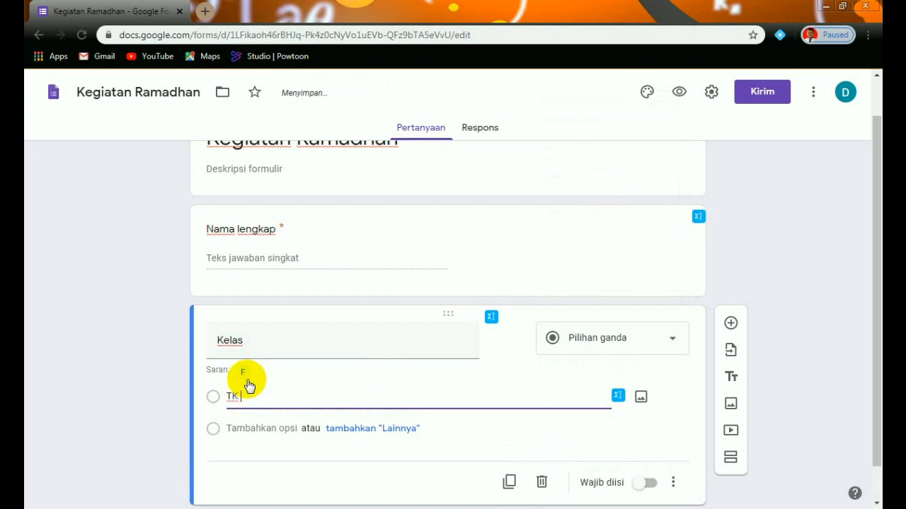
text( B)
- Add a second answer option "TK A" to the "Kelas" question
click(253, 432)
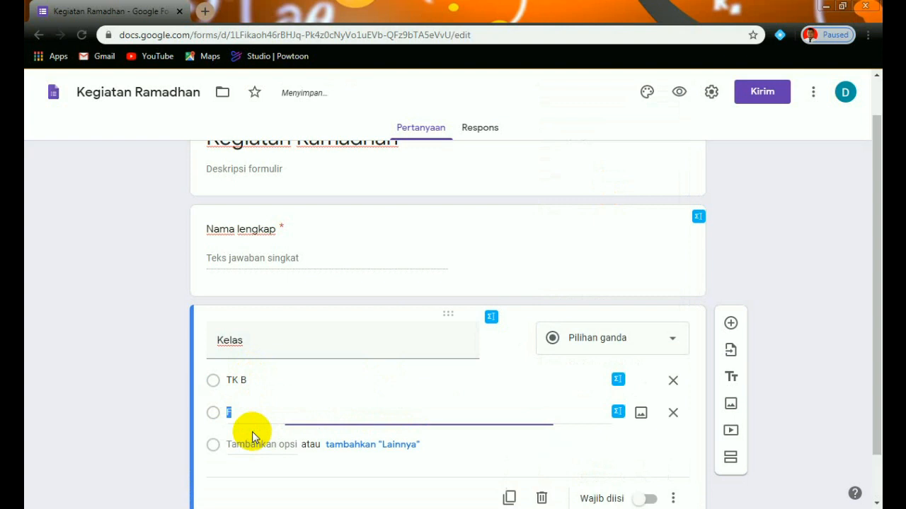
text(TK)
text(A)
text(K)
text( a)
key(BackSpace)
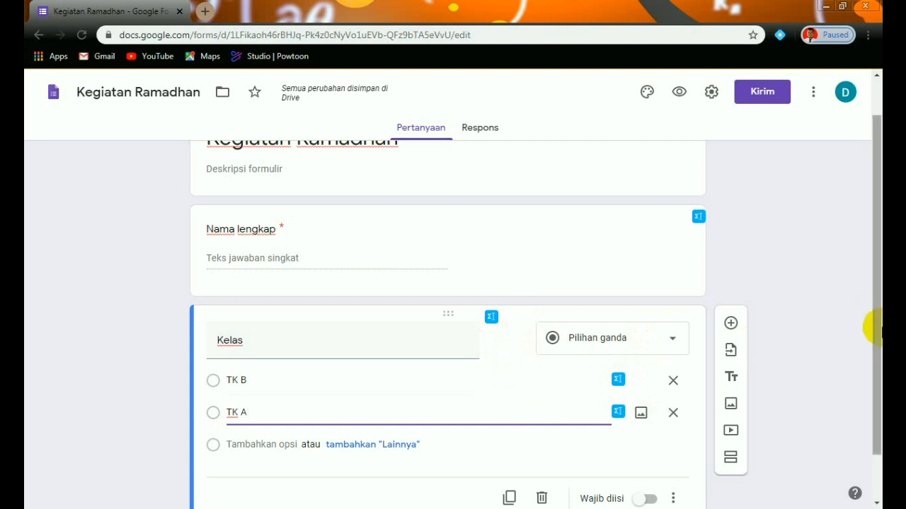
- Add a third question below "Kelas" with the text "Melakukan sholat zuhur"
drag(876, 310, 878, 360)
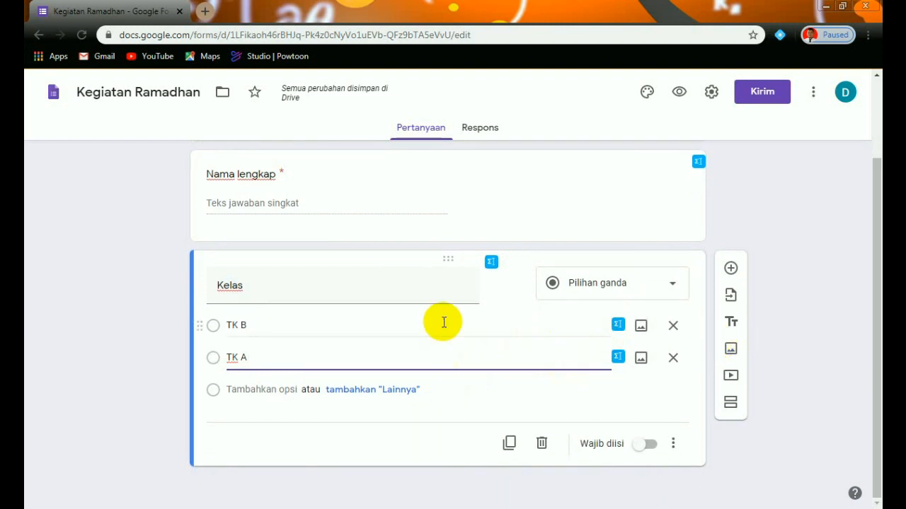
click(732, 268)
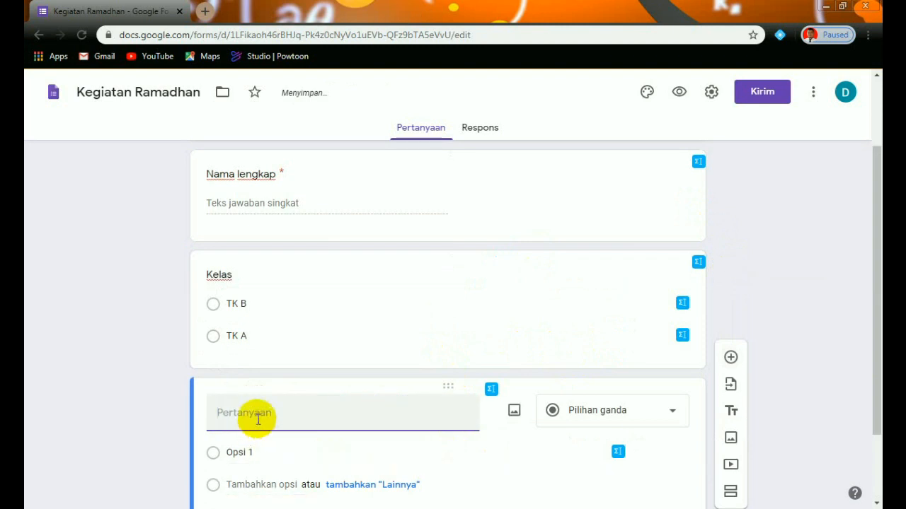
text(Me)
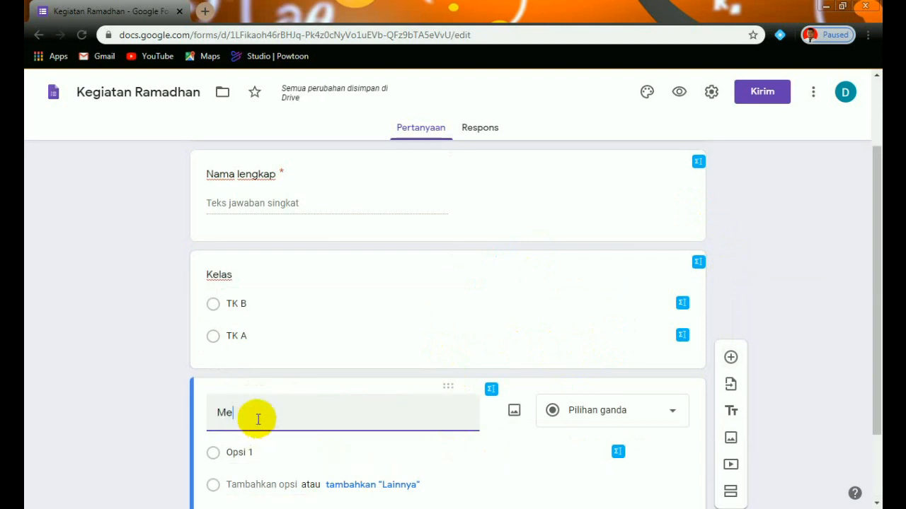
text(lakukan)
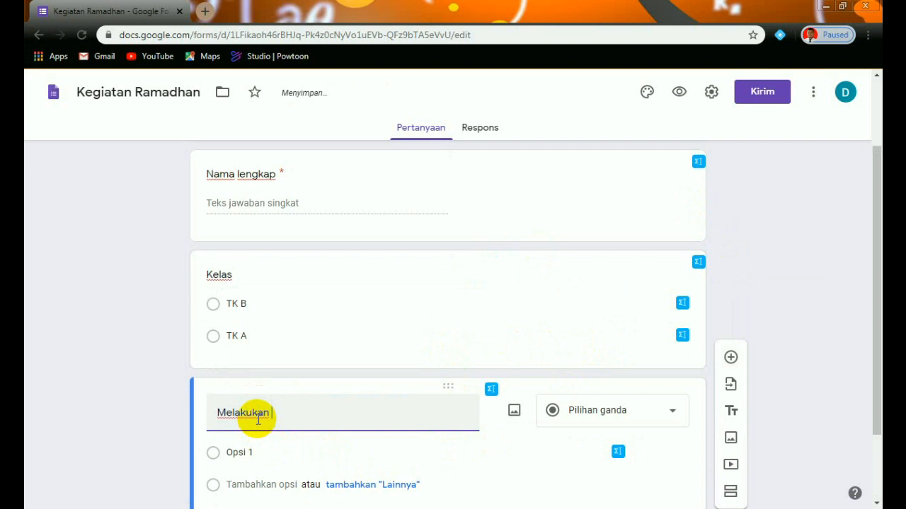
text( s)
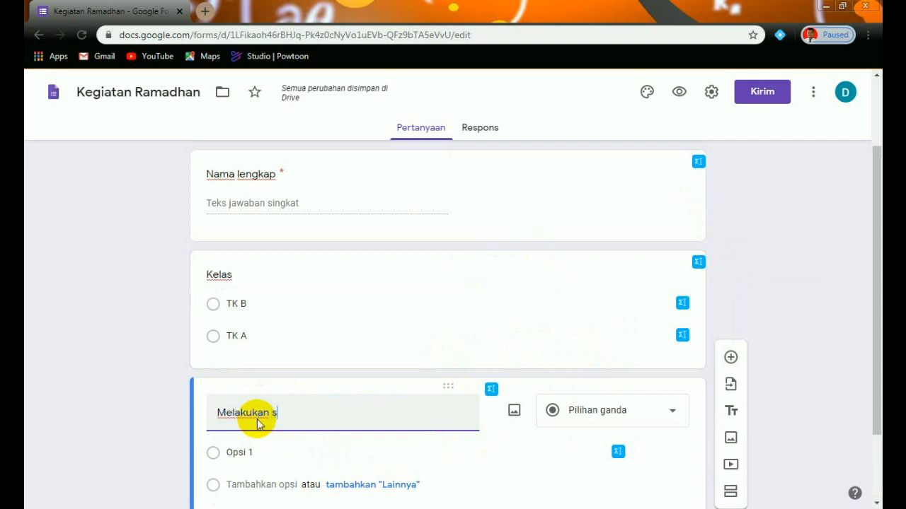
text(ho)
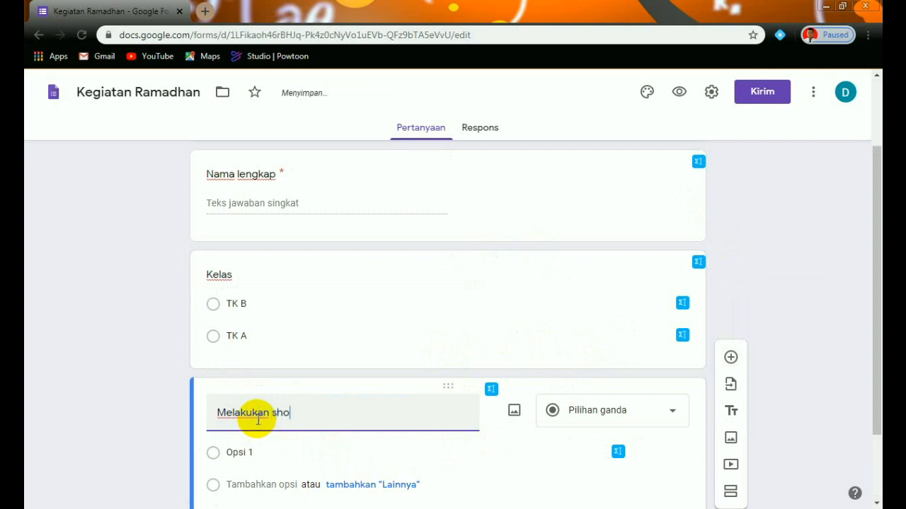
text(lat Zuhur)
key(Left)
key(Left)
key(Left)
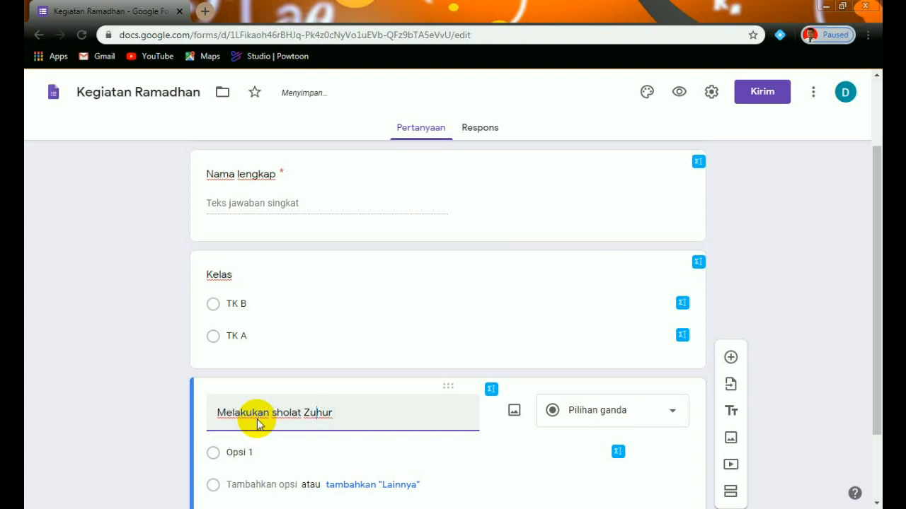
key(BackSpace)
text(z)
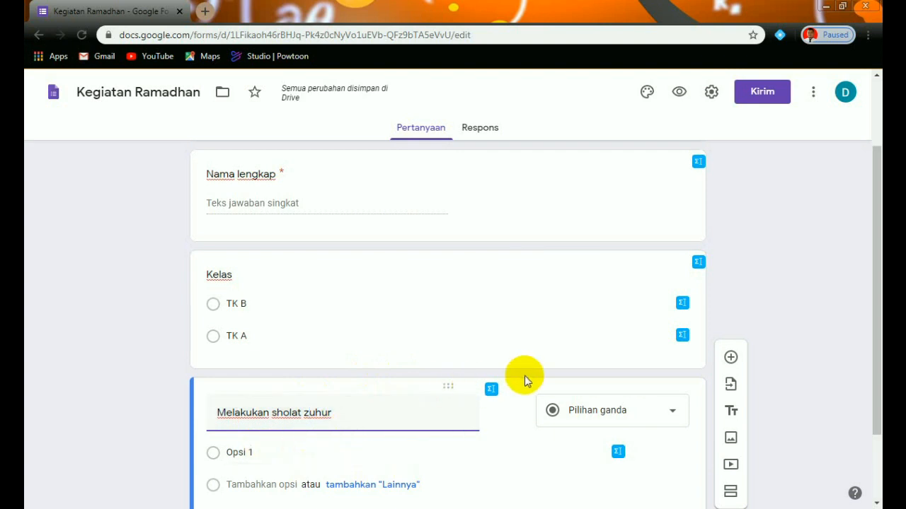
- Give the "Melakukan sholat zuhur" question the options "Ya" and "Tidak" and make it required
click(259, 453)
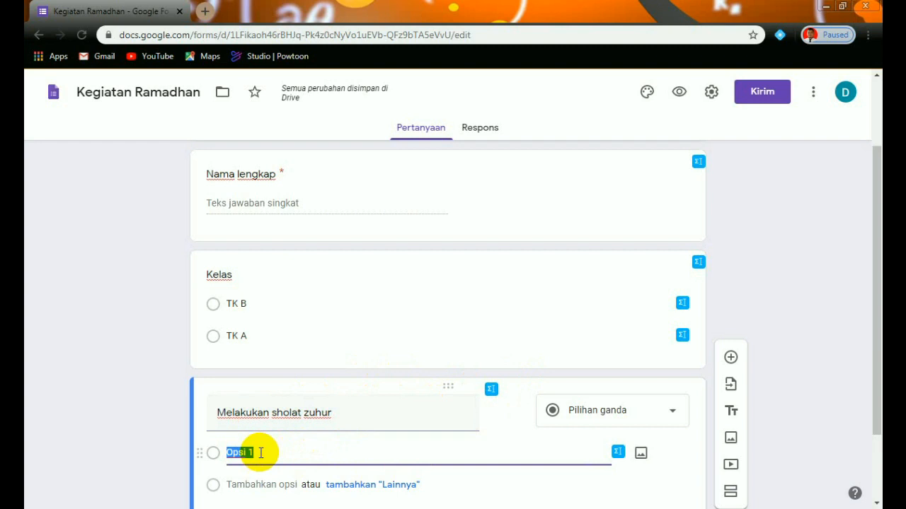
text(Ya)
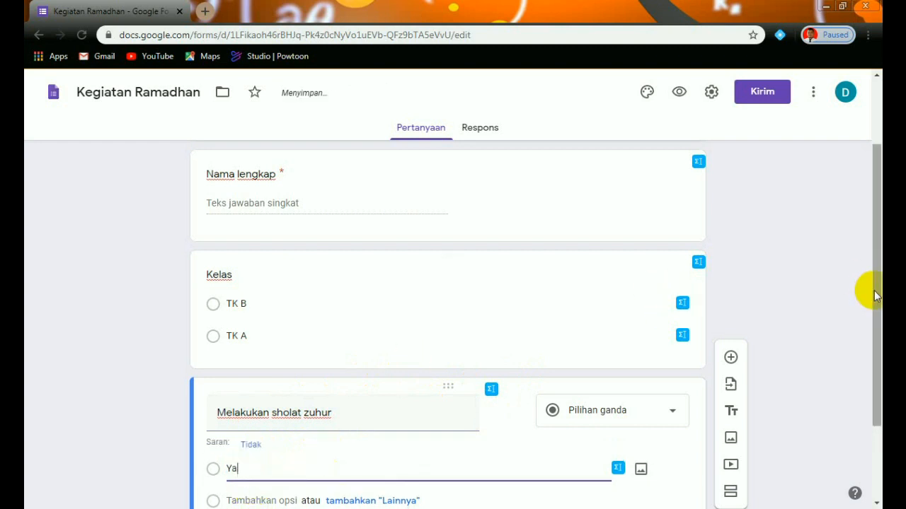
scroll(869, 340, down, 2)
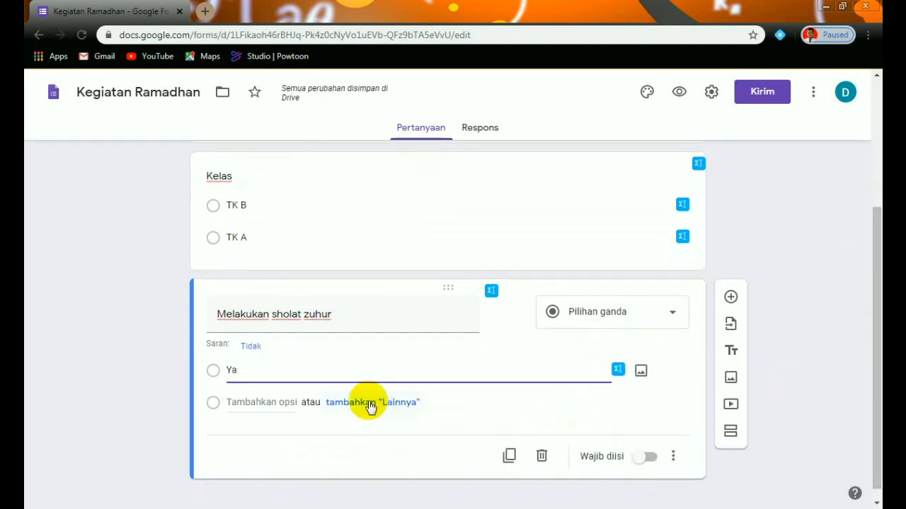
click(262, 404)
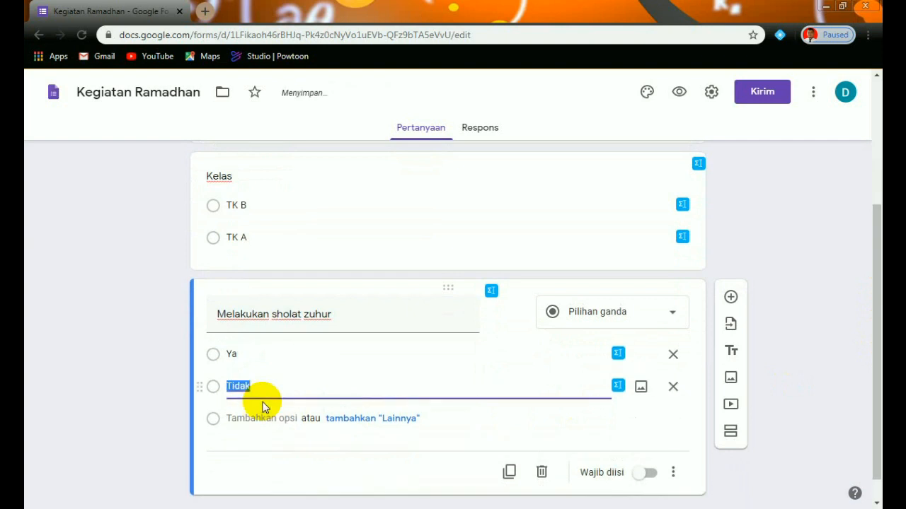
click(288, 387)
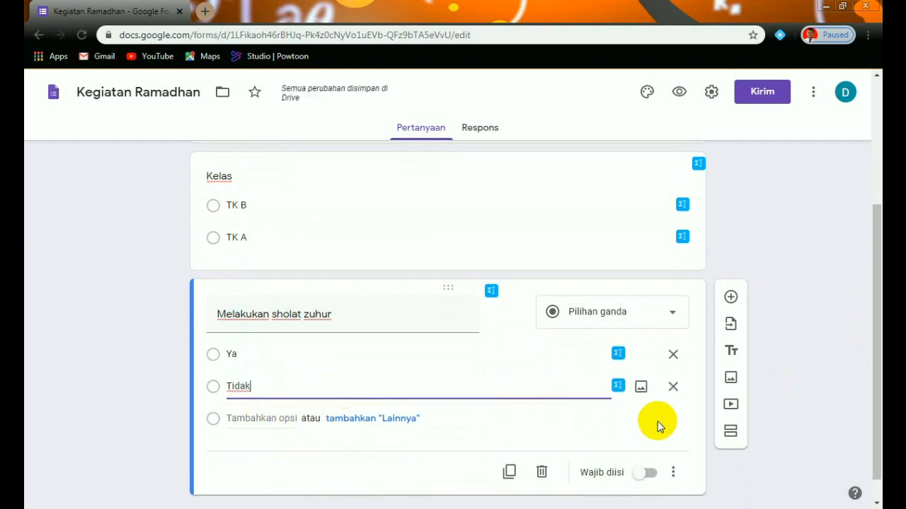
click(651, 473)
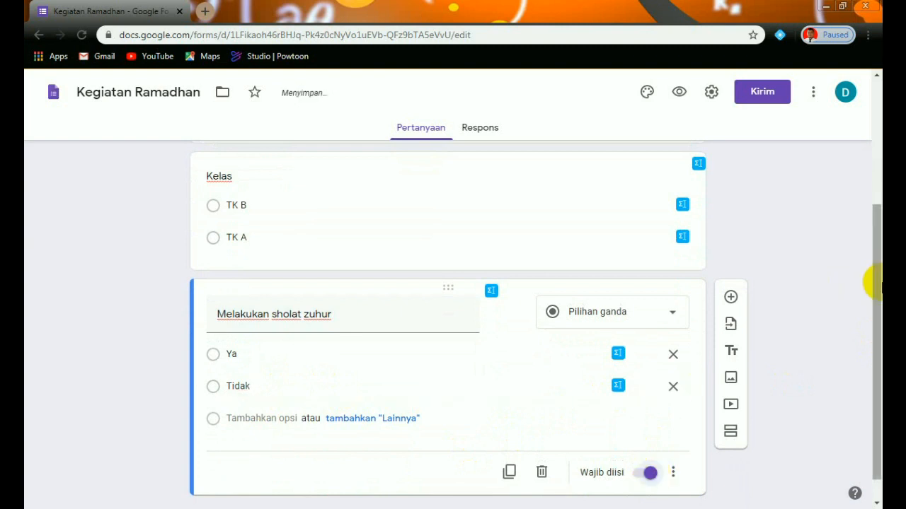
- Make the "Kelas" question required
drag(875, 278, 871, 196)
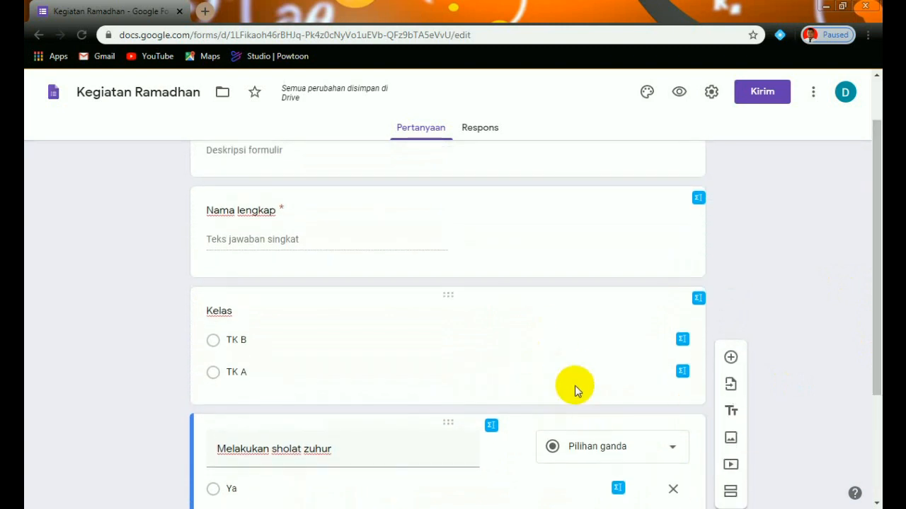
mouse_move(874, 191)
mouse_down()
mouse_move(876, 275)
mouse_move(870, 185)
mouse_up()
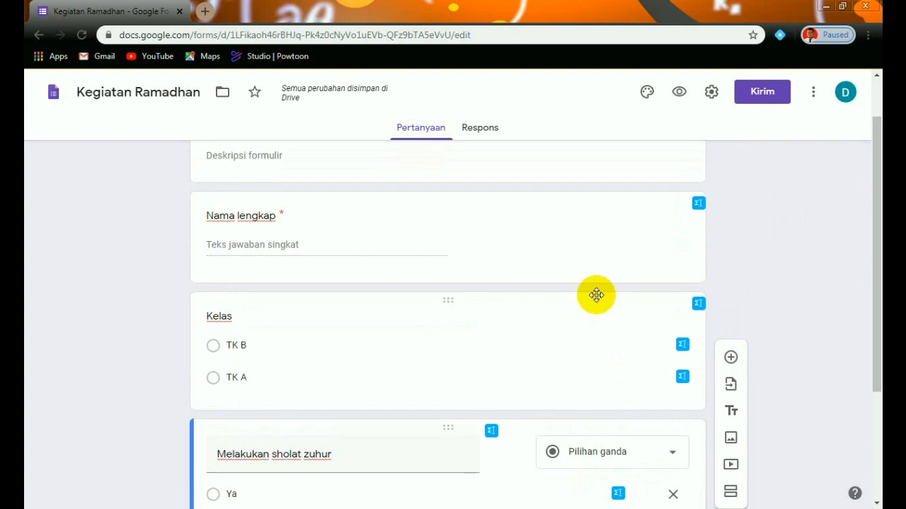
click(467, 375)
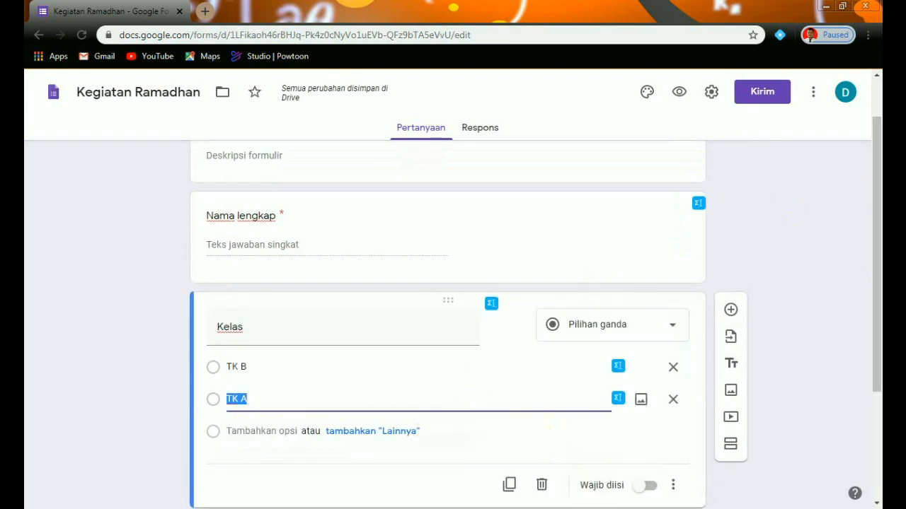
click(649, 487)
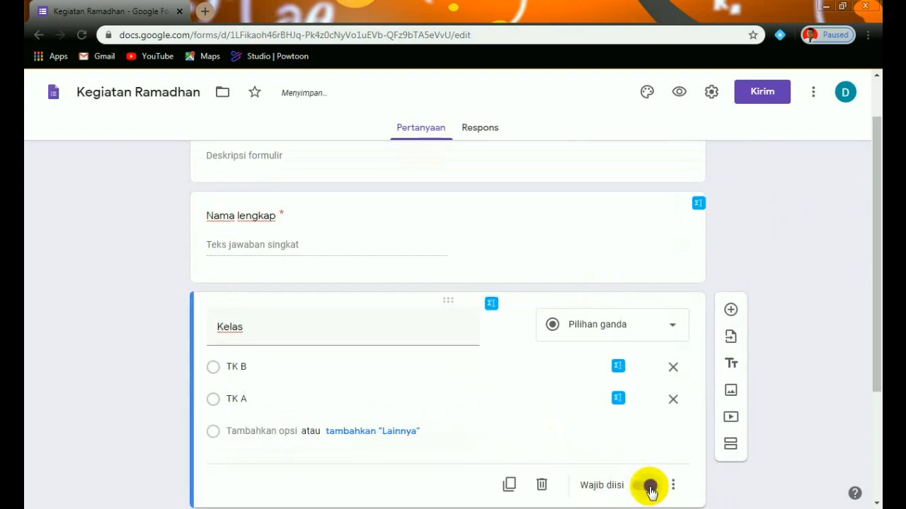
- Add a question below "Melakukan sholat zuhur" with the text "Melakukan sholat sunnah tarawih"
drag(875, 234, 878, 391)
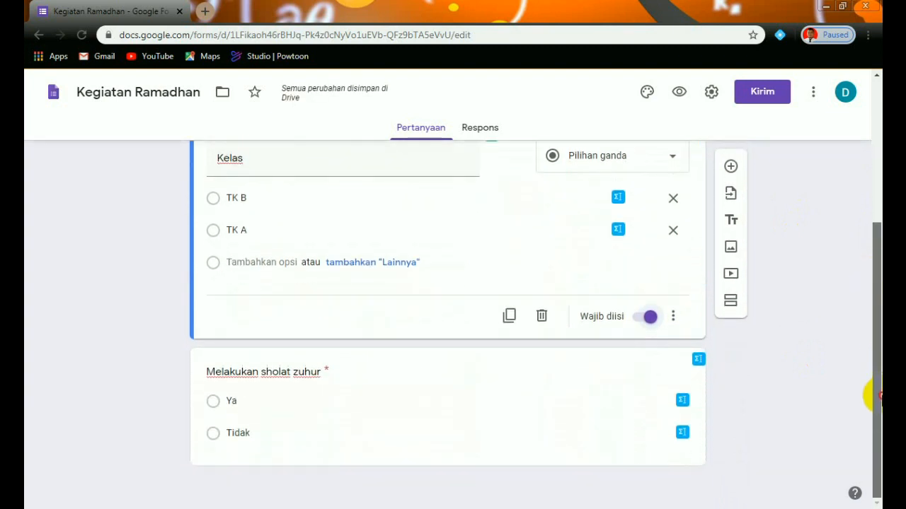
click(607, 425)
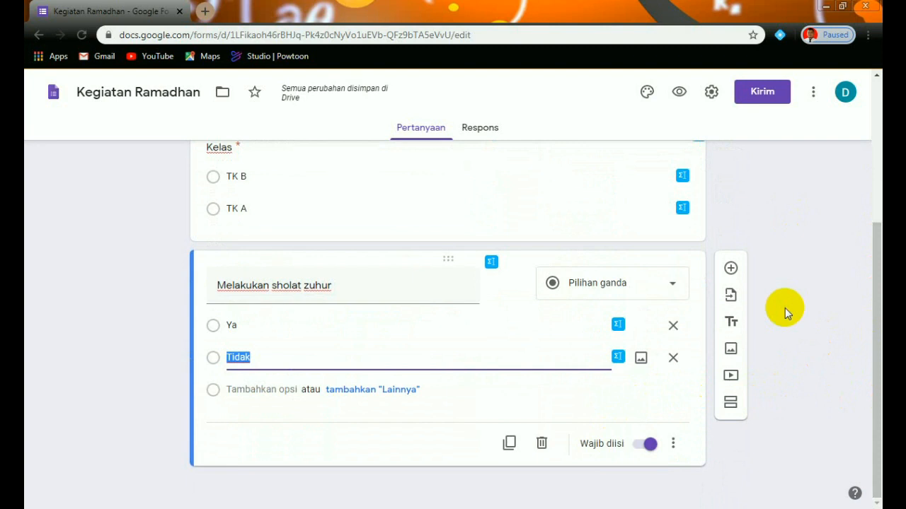
click(730, 272)
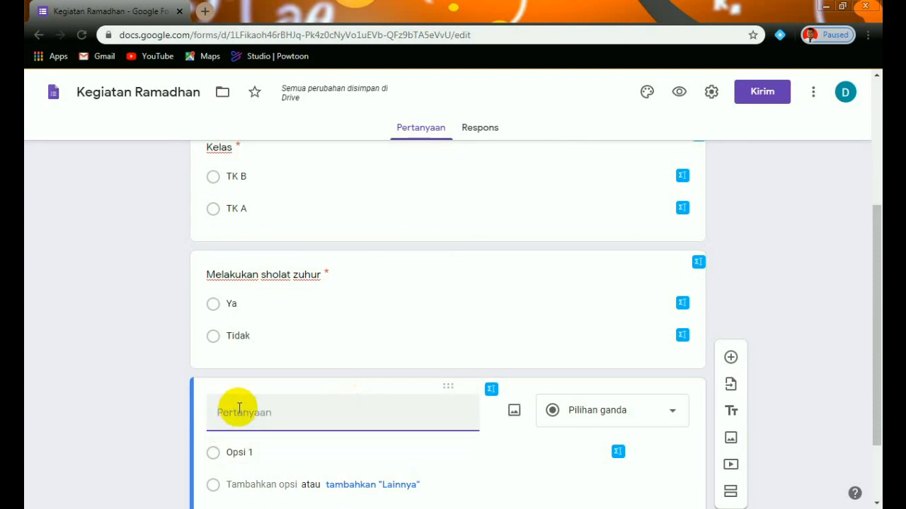
text(elakukan sholat su)
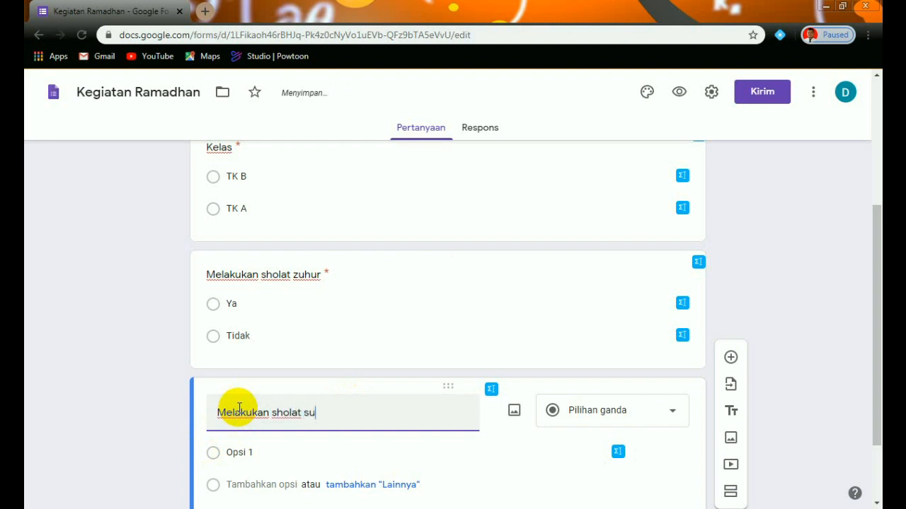
text(ah tarawih)
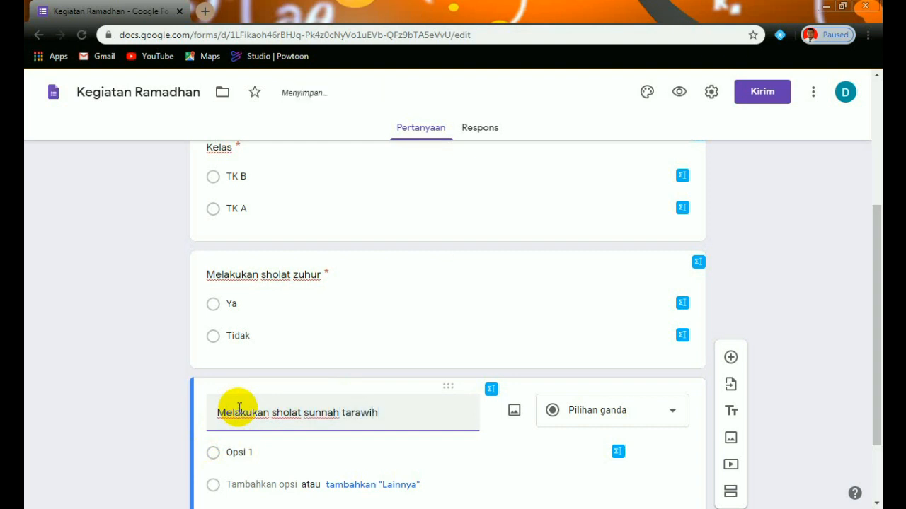
- Give the "Melakukan sholat sunnah tarawih" question the options "Ya" and "Tidak" and make it required
click(236, 451)
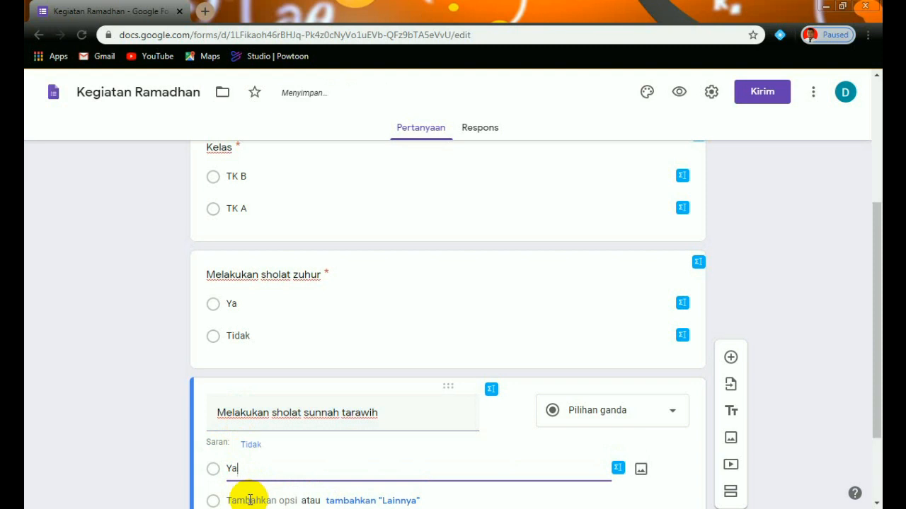
click(250, 501)
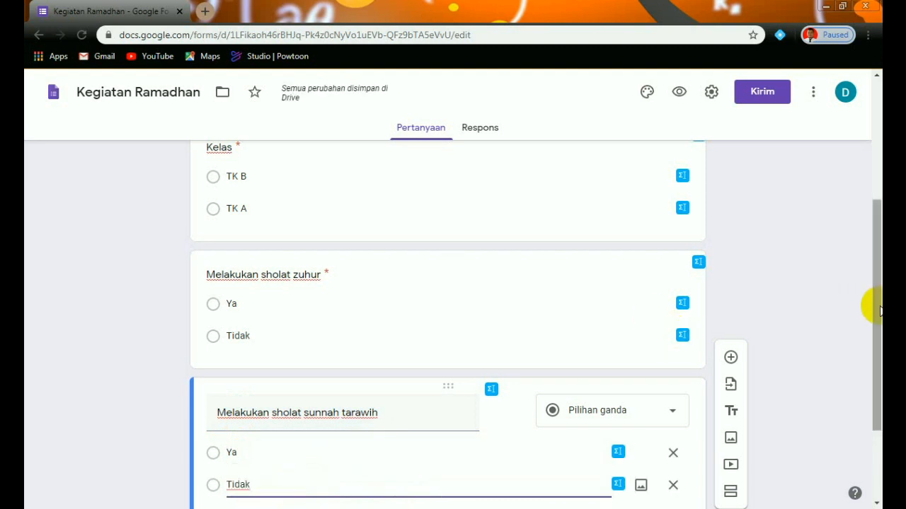
drag(879, 307, 877, 390)
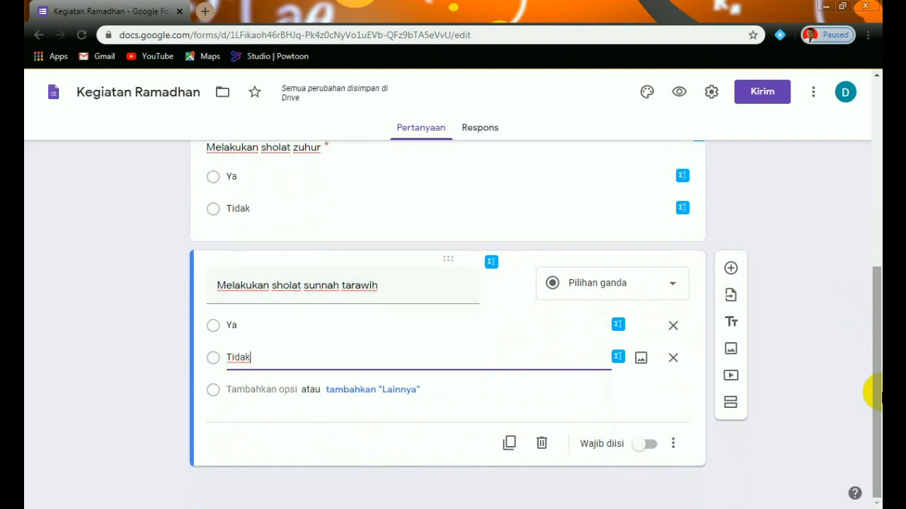
click(651, 450)
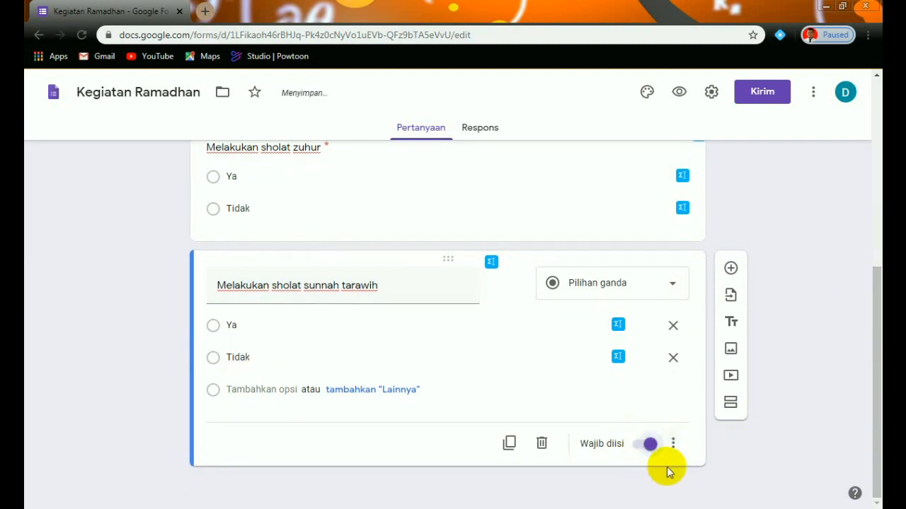
drag(877, 354, 876, 182)
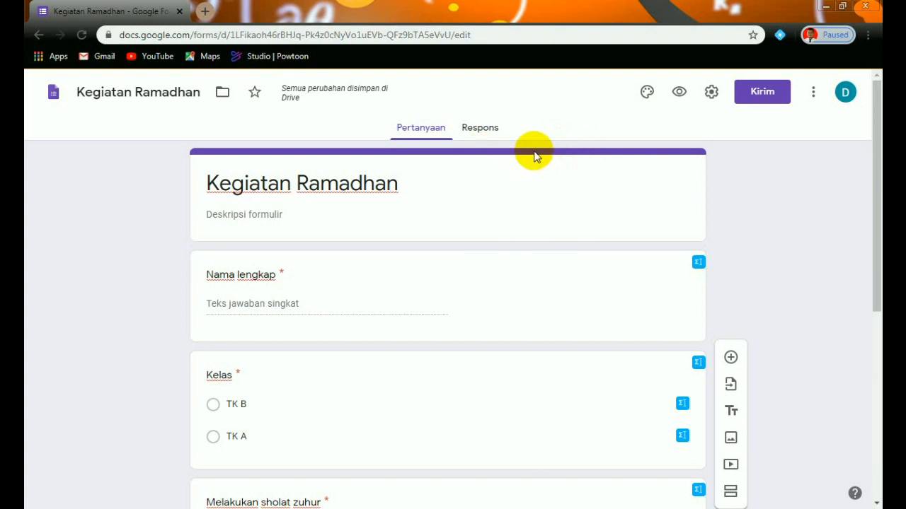
- Try the red, green and orange theme colours on the form, settling on orange (#ff9800)
click(645, 92)
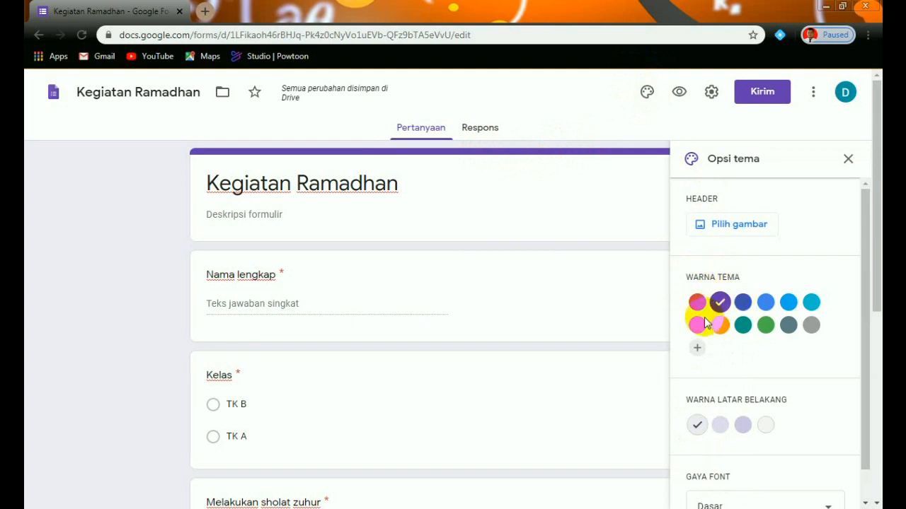
click(697, 304)
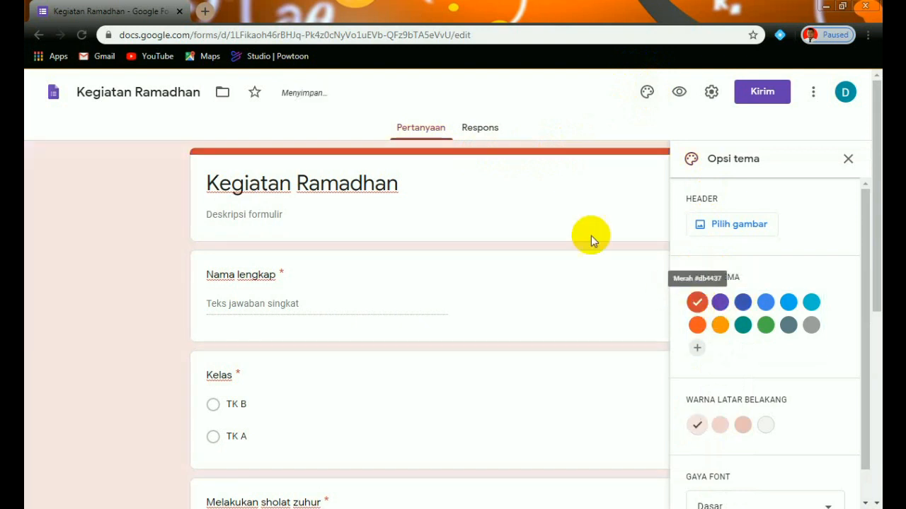
click(720, 327)
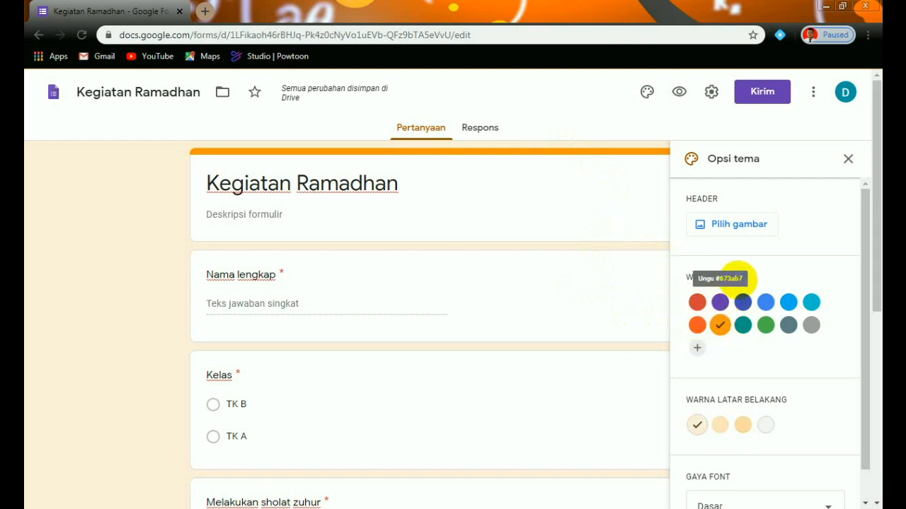
click(765, 330)
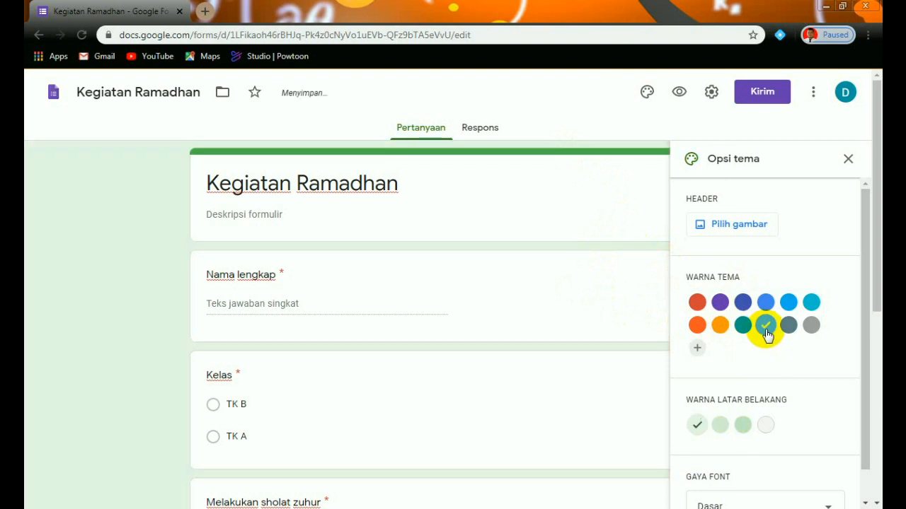
click(720, 328)
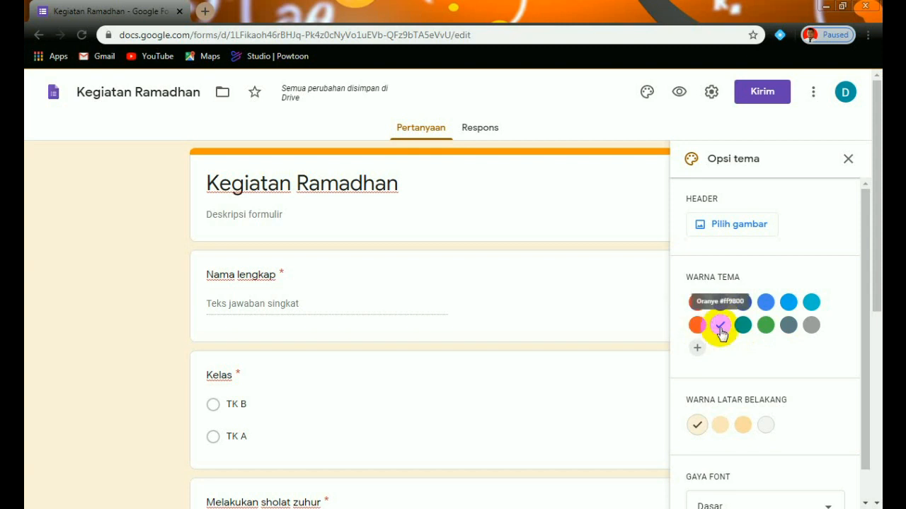
click(766, 326)
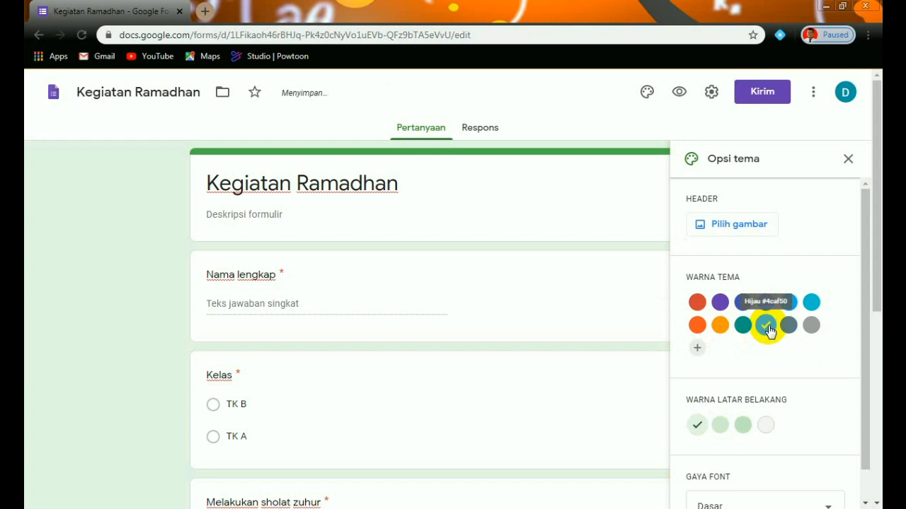
click(721, 327)
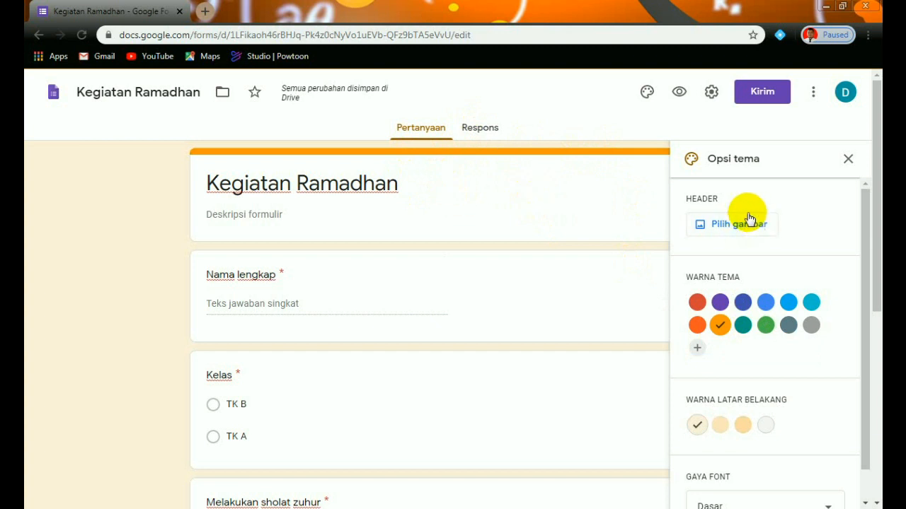
- Upload the green chalkboard picture from the Downloads folder as the form header, cropped to its lower strip with the chalk sticks
click(646, 92)
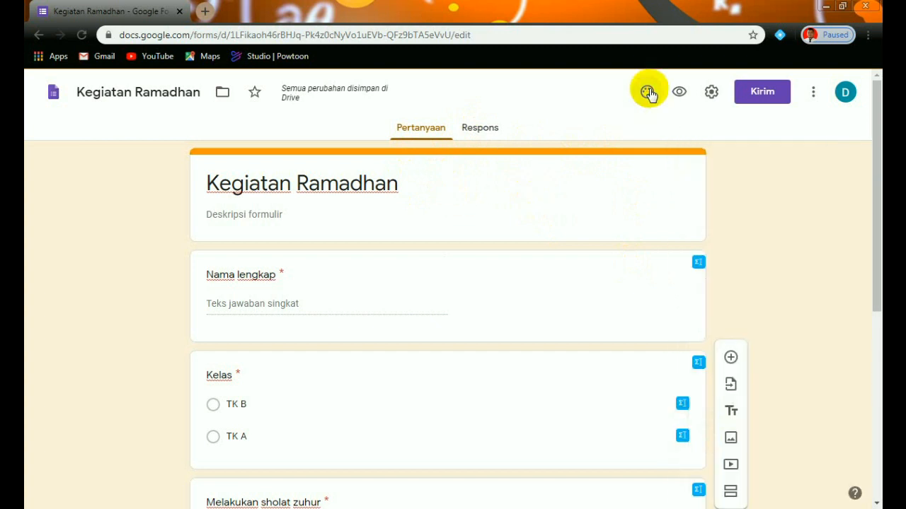
click(647, 92)
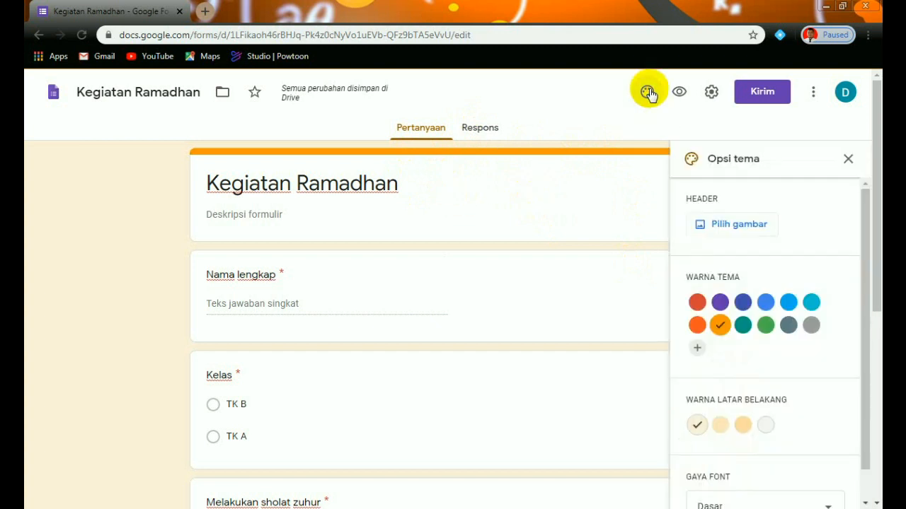
click(716, 230)
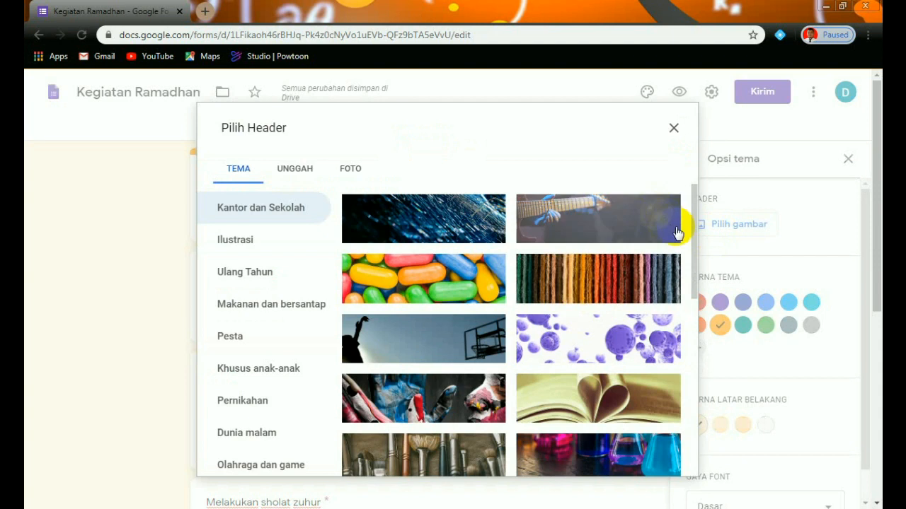
drag(694, 213, 696, 238)
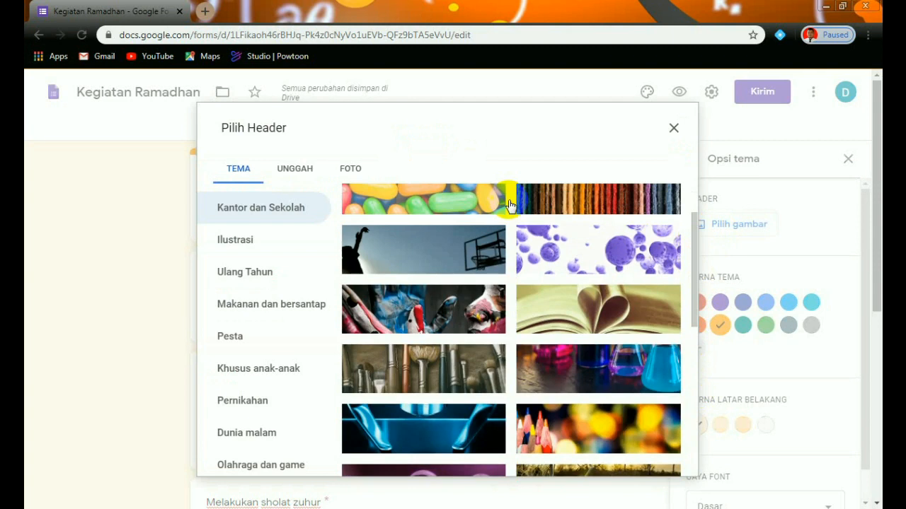
click(306, 174)
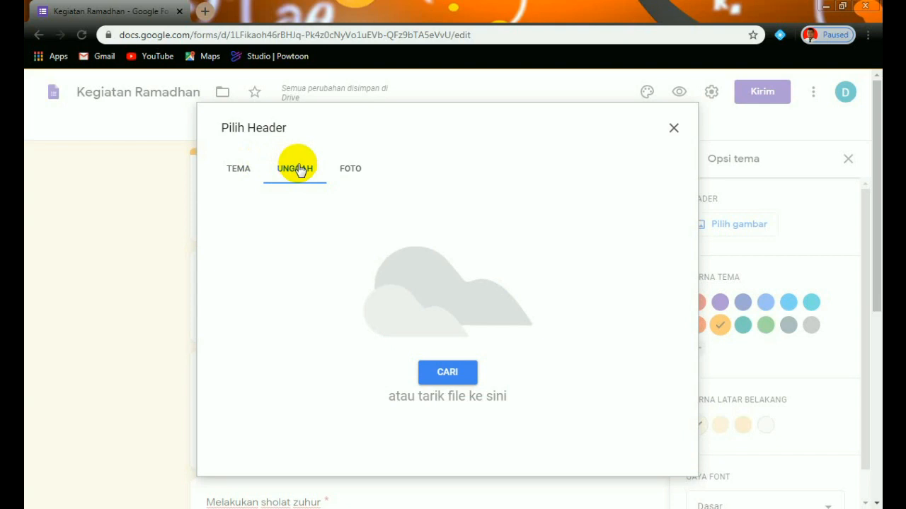
click(443, 375)
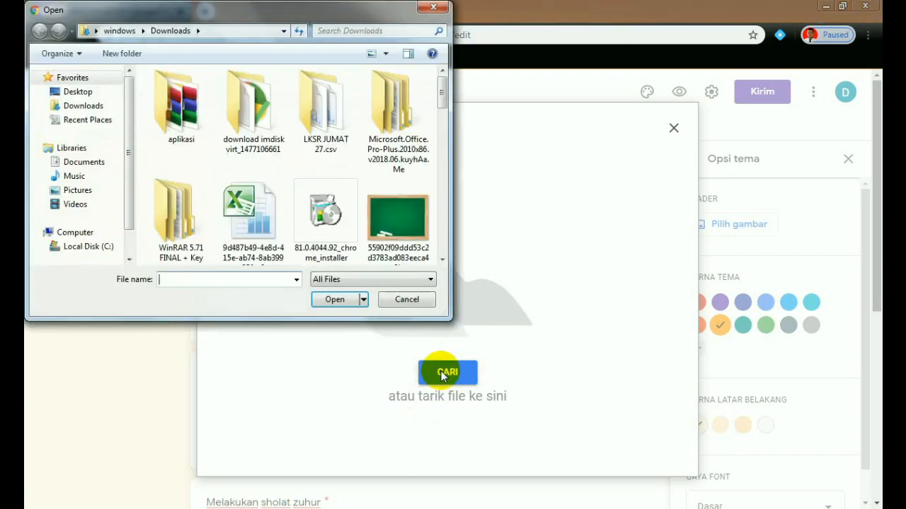
scroll(441, 133, down, 2)
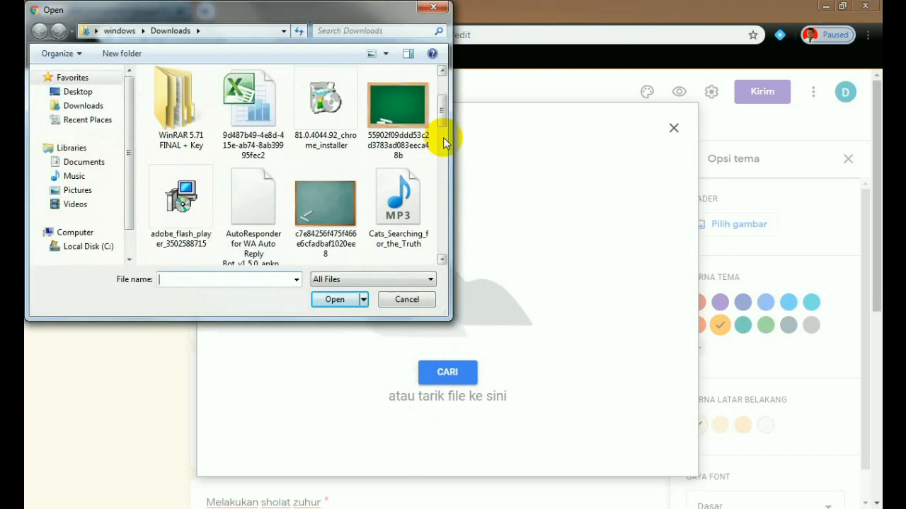
scroll(442, 197, down, 2)
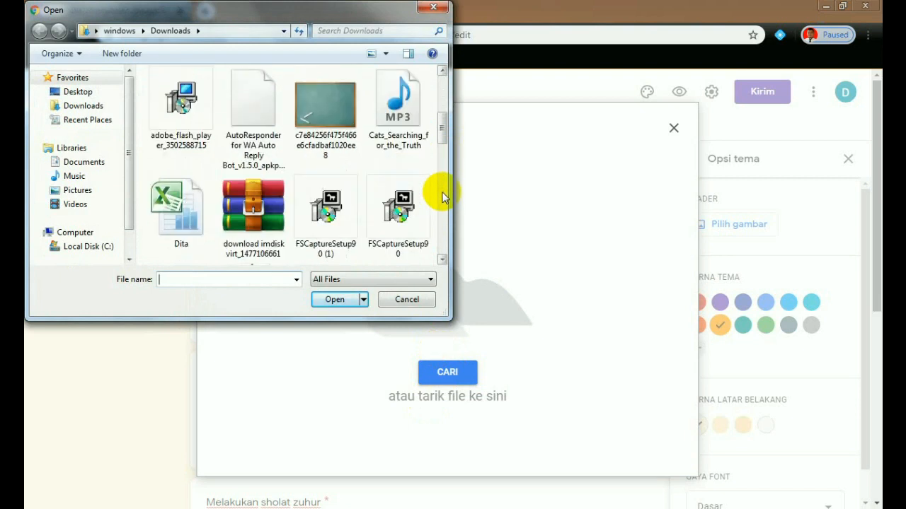
scroll(443, 209, down, 5)
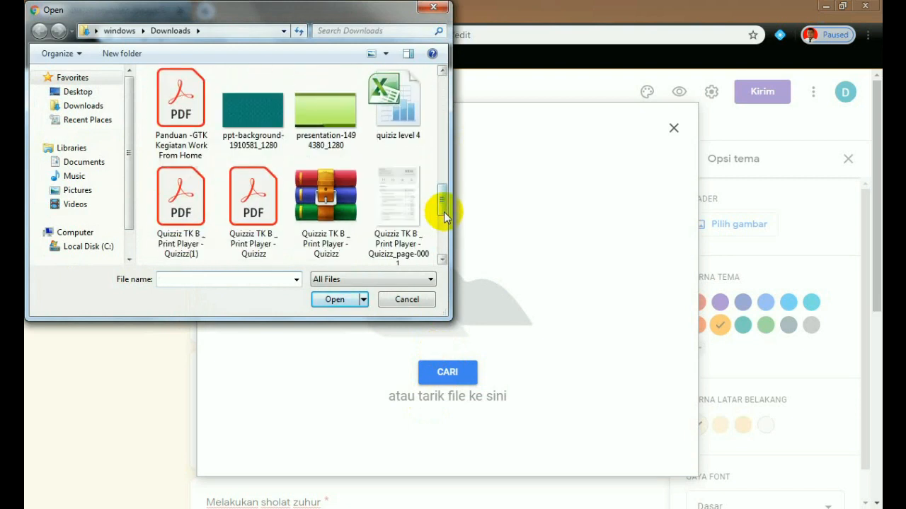
scroll(444, 230, down, 2)
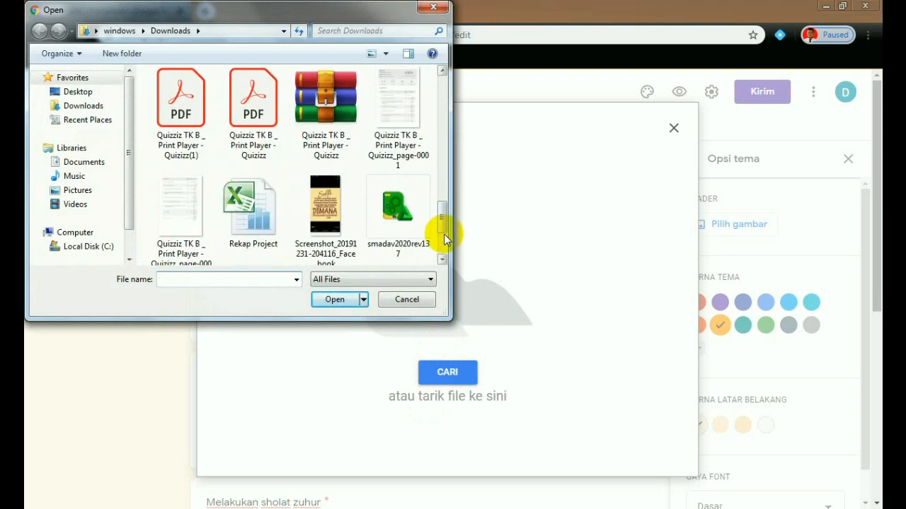
scroll(444, 243, down, 2)
drag(443, 241, 456, 92)
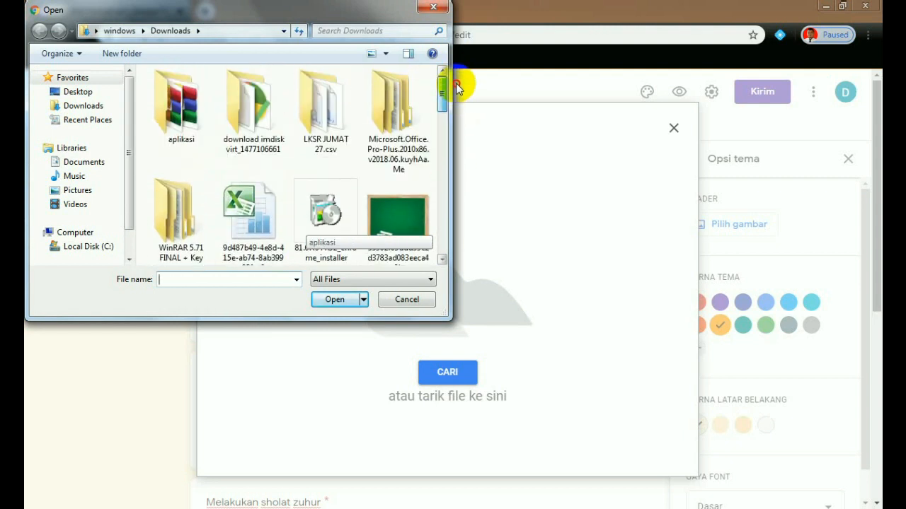
double_click(400, 216)
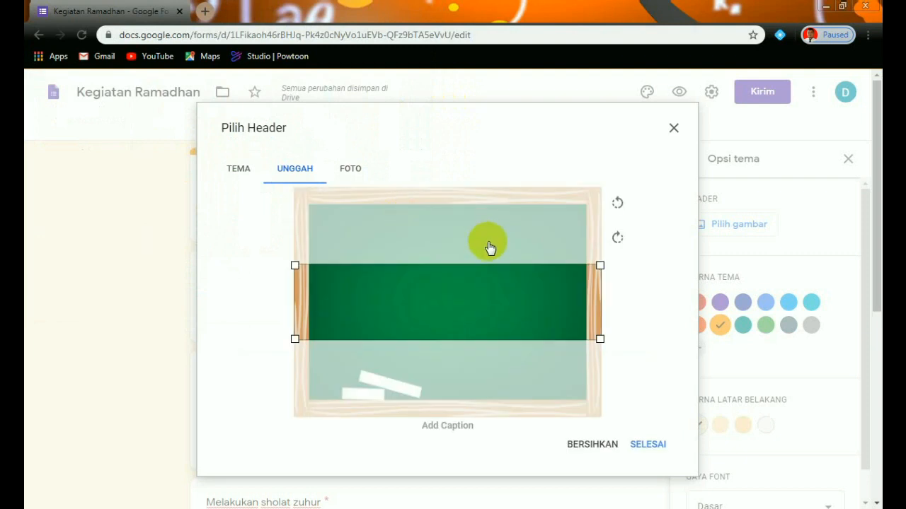
drag(566, 280, 599, 320)
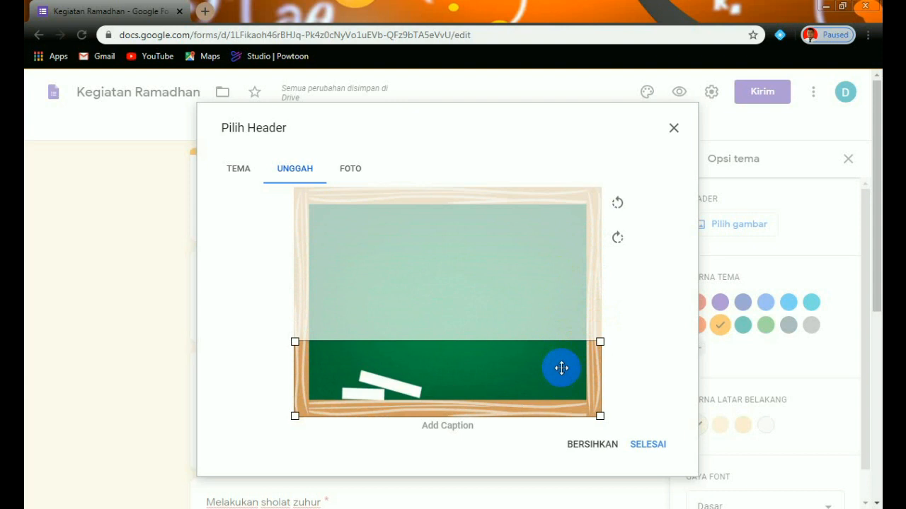
click(648, 449)
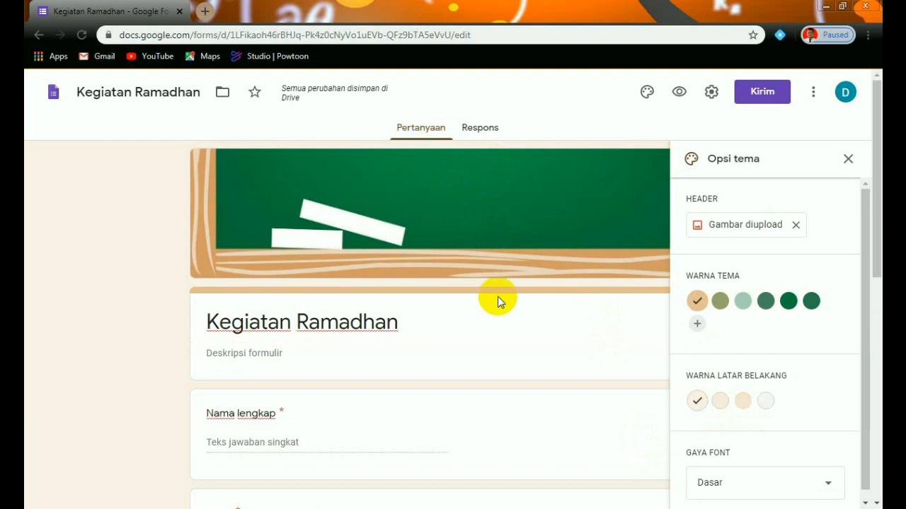
- Replace the uploaded header image with the coloured yarn picture from the "Kantor dan Sekolah" themes and close the theme options
click(797, 227)
click(750, 230)
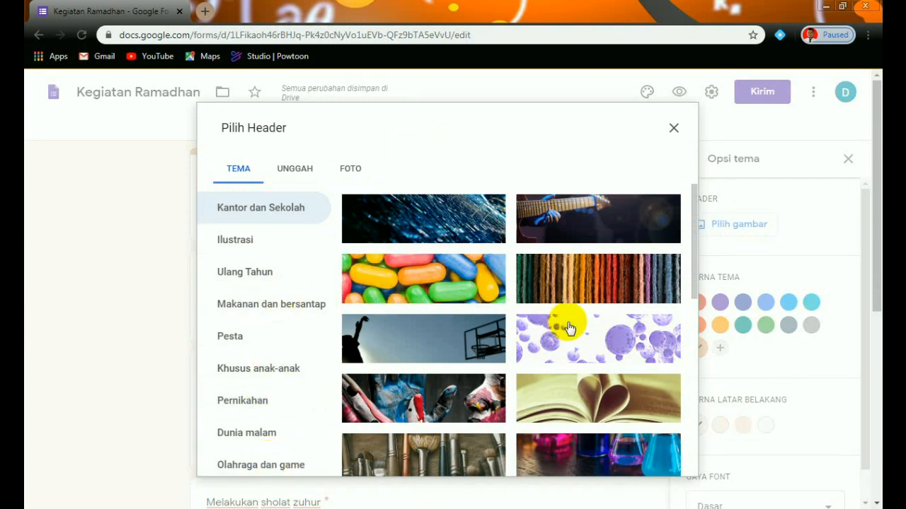
click(529, 240)
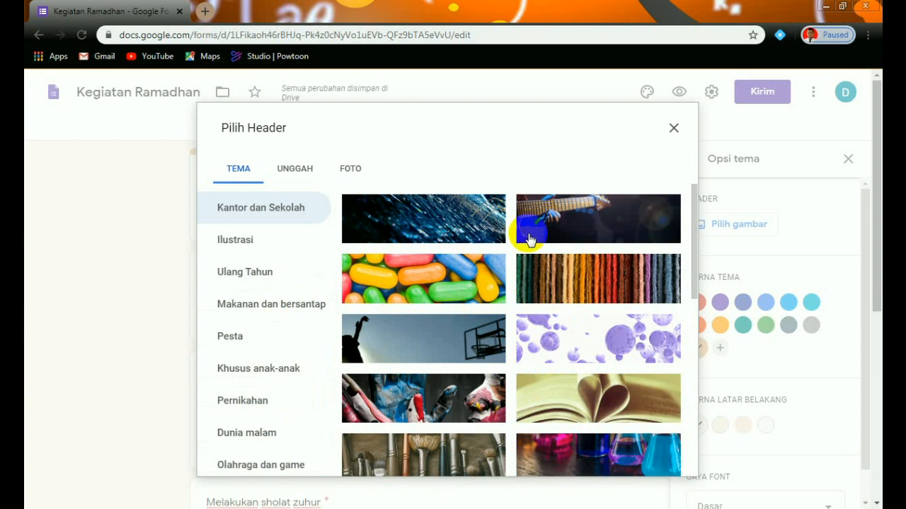
click(558, 286)
click(657, 462)
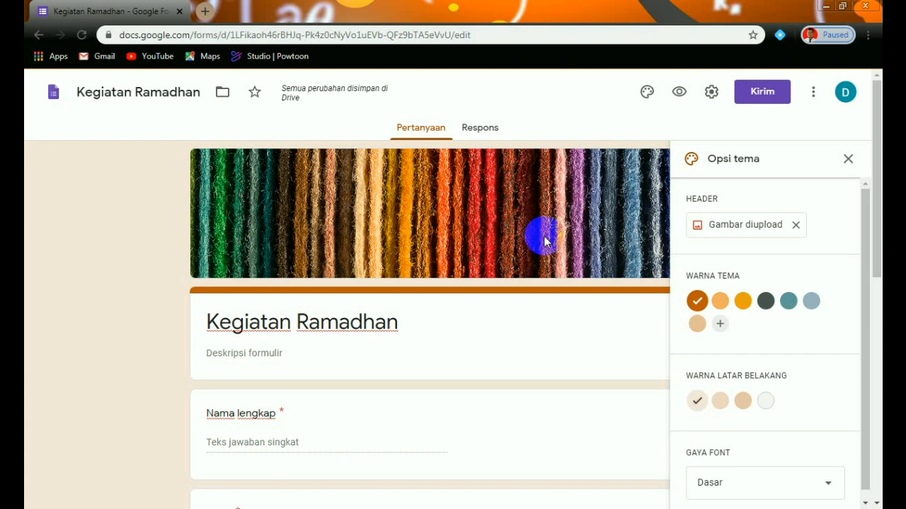
drag(876, 208, 875, 249)
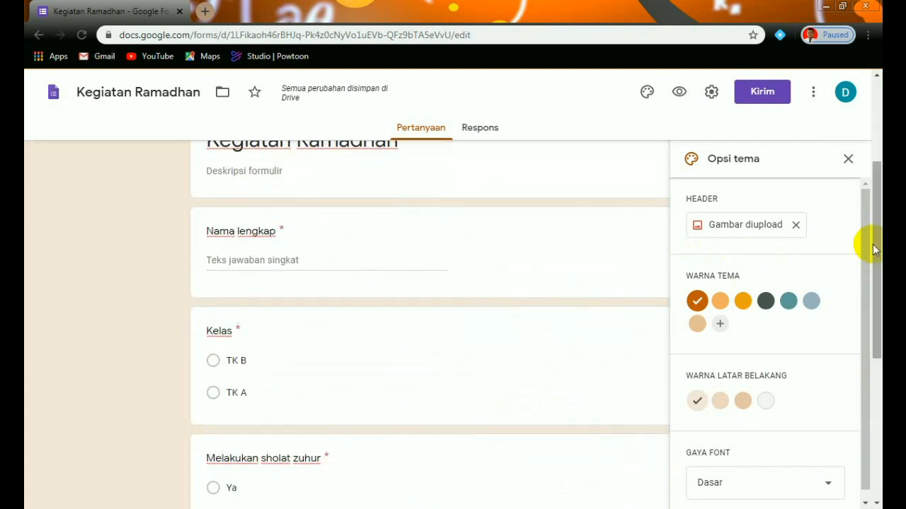
click(848, 161)
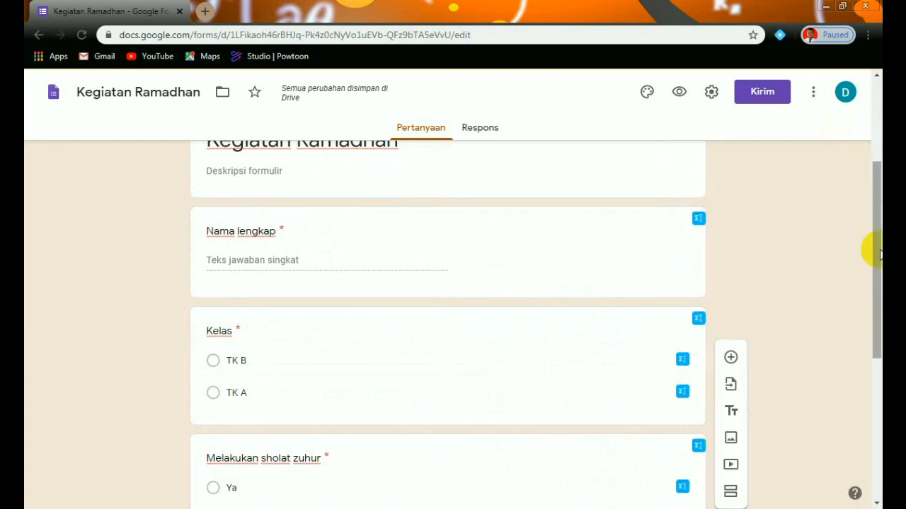
- Preview the form as respondents see it, look through its header and questions, and close the preview
drag(877, 261, 873, 192)
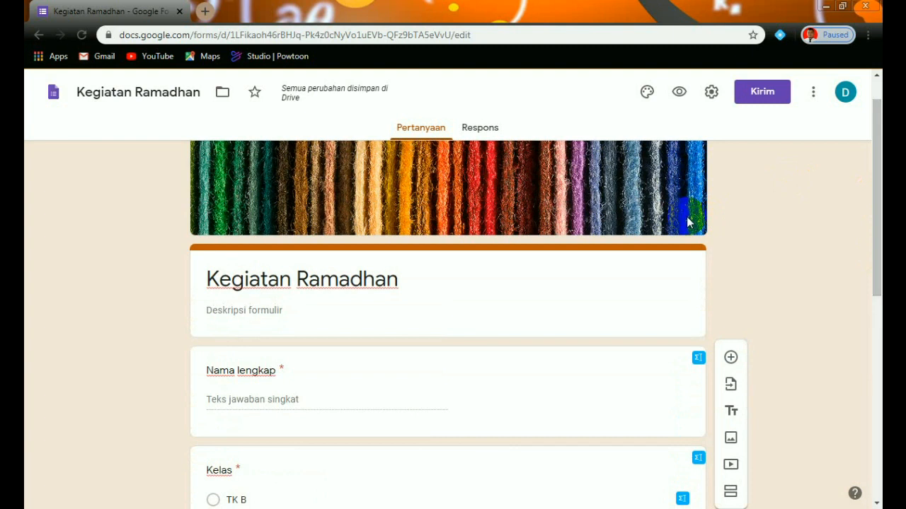
click(489, 140)
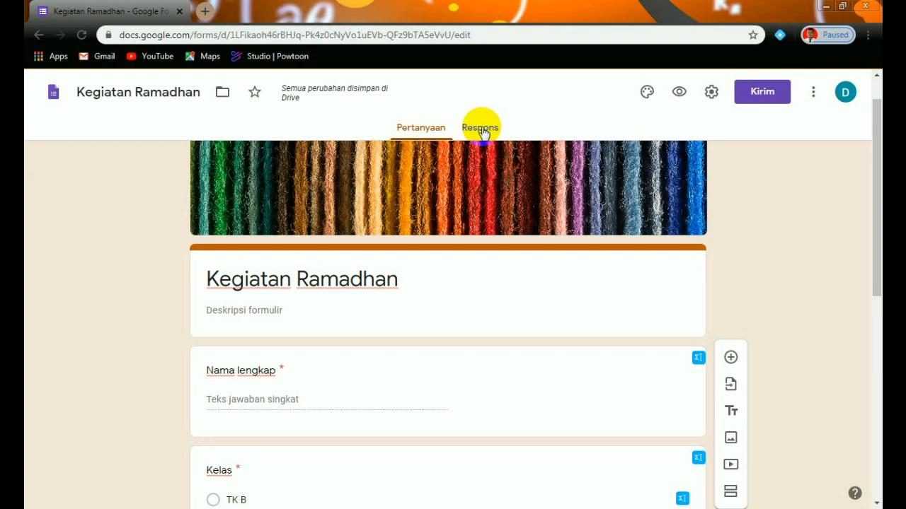
click(679, 96)
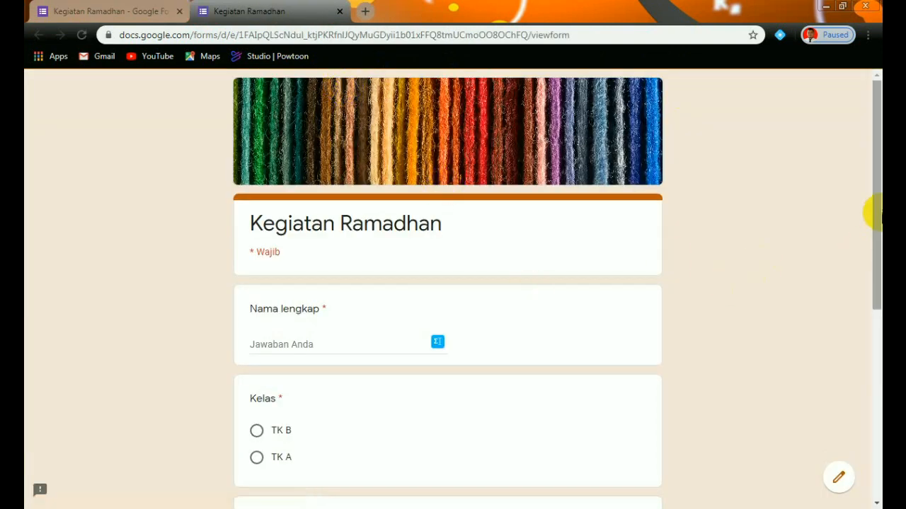
drag(879, 209, 879, 297)
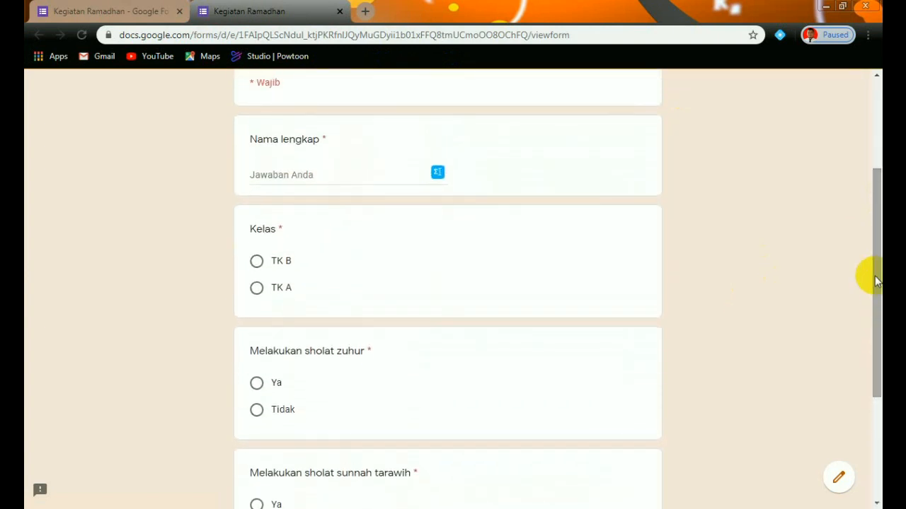
drag(876, 258, 876, 168)
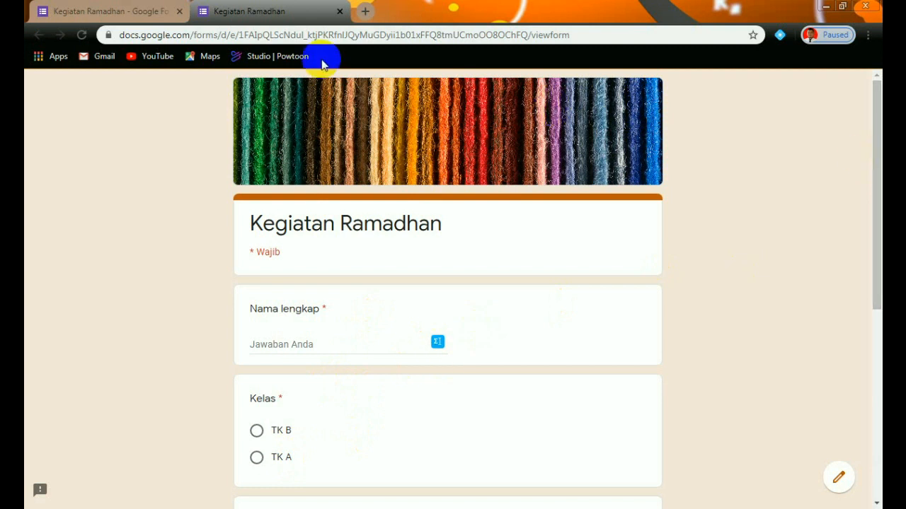
click(340, 12)
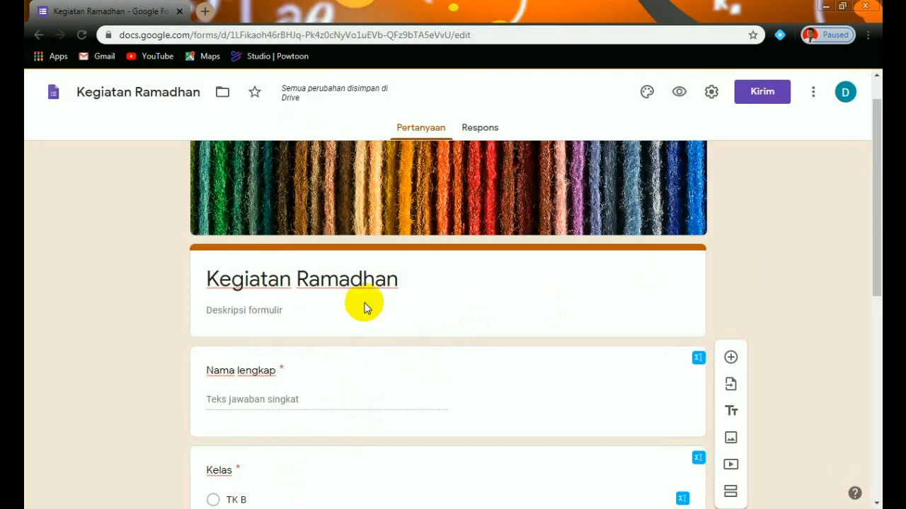
- In the form's presentation settings, enter "Sudah di rekam" as the first line of the confirmation message
click(711, 93)
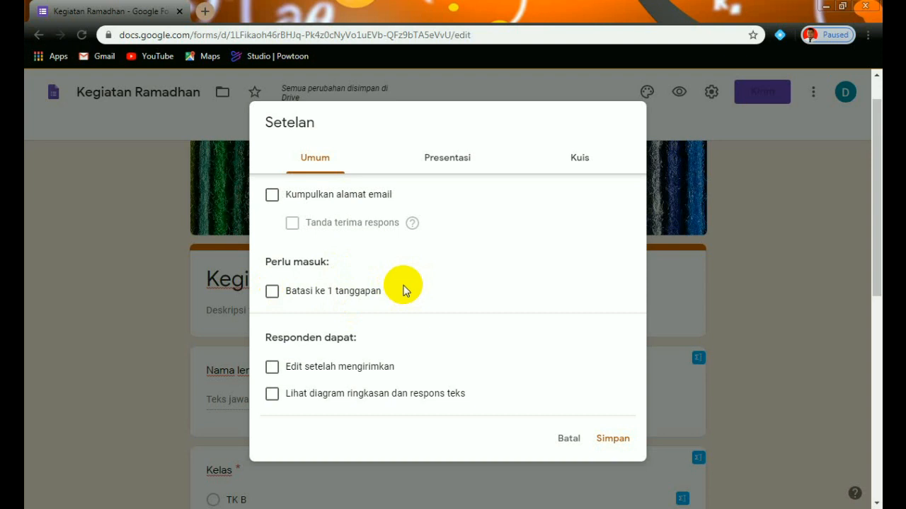
click(450, 159)
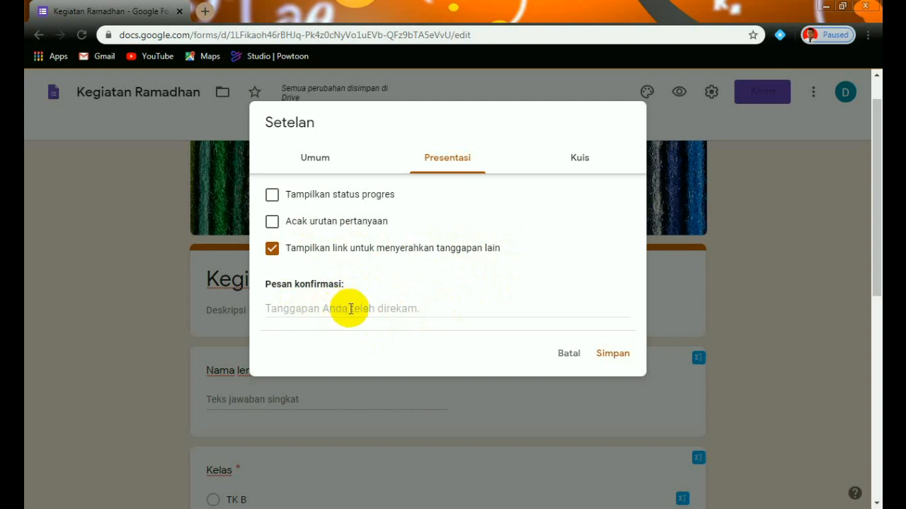
click(302, 304)
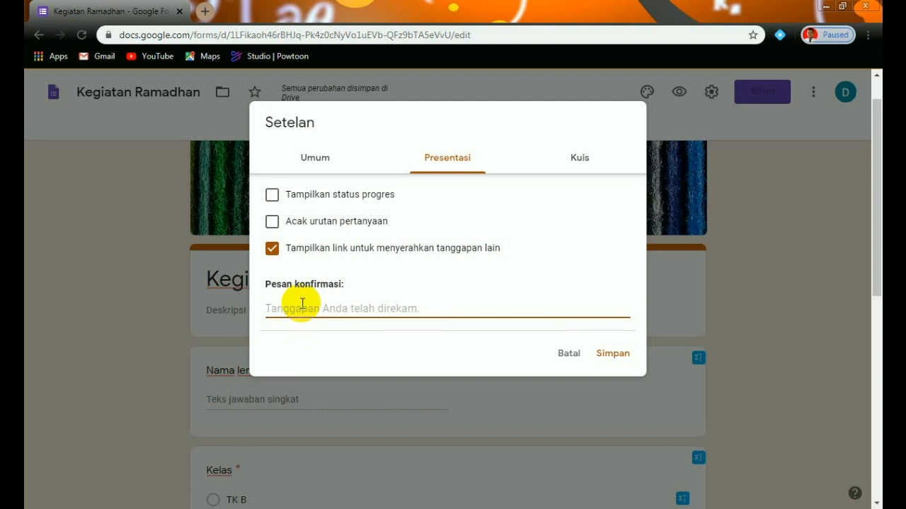
text(S)
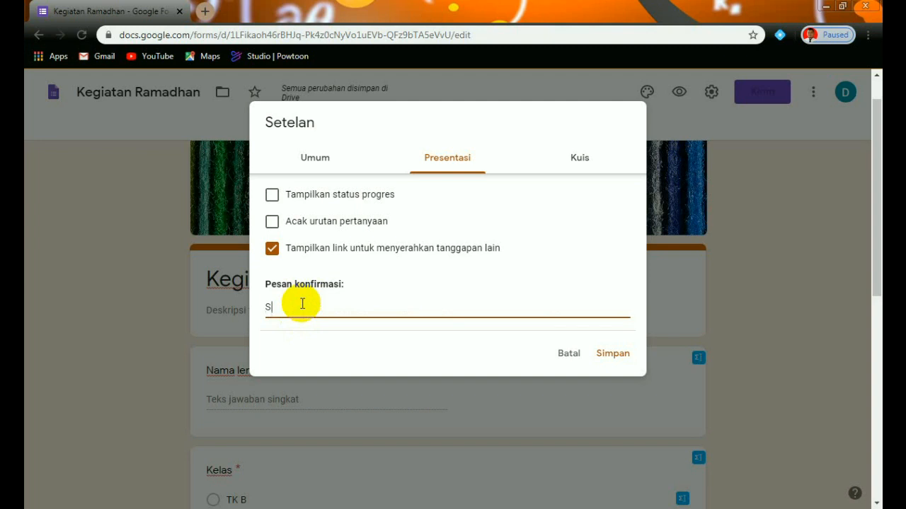
text(udah direkam)
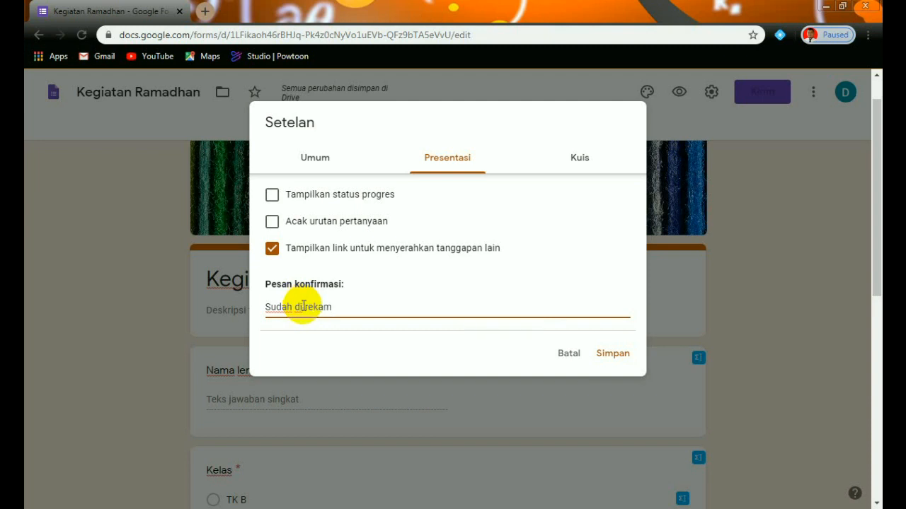
key(Return)
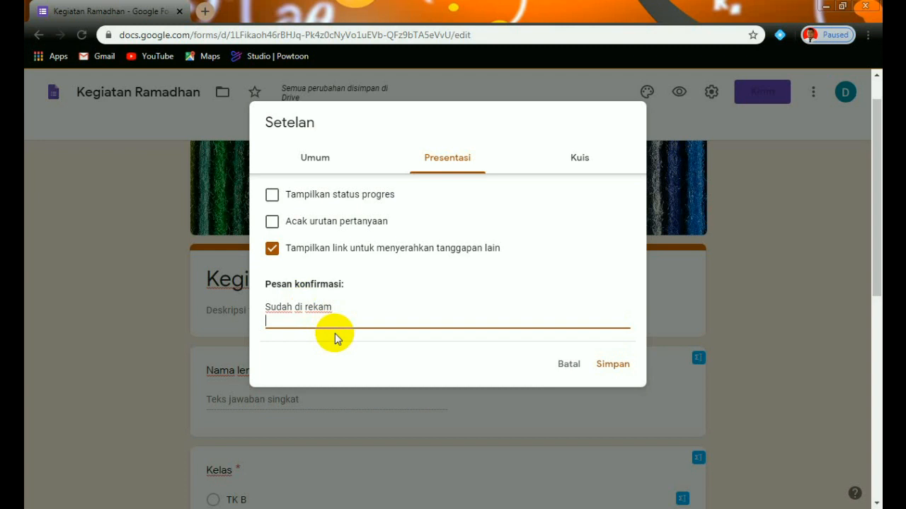
- Add "Jazakumullahu Khoiron" as the second line of the confirmation message and save the settings
text(Jazakul)
key(BackSpace)
text(mullah )
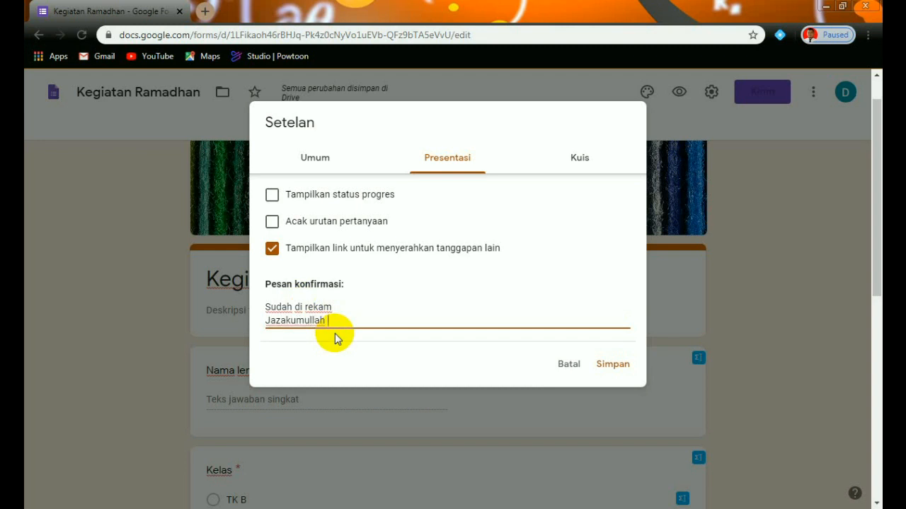
text(K)
key(BackSpace)
key(BackSpace)
text(u Khoiron)
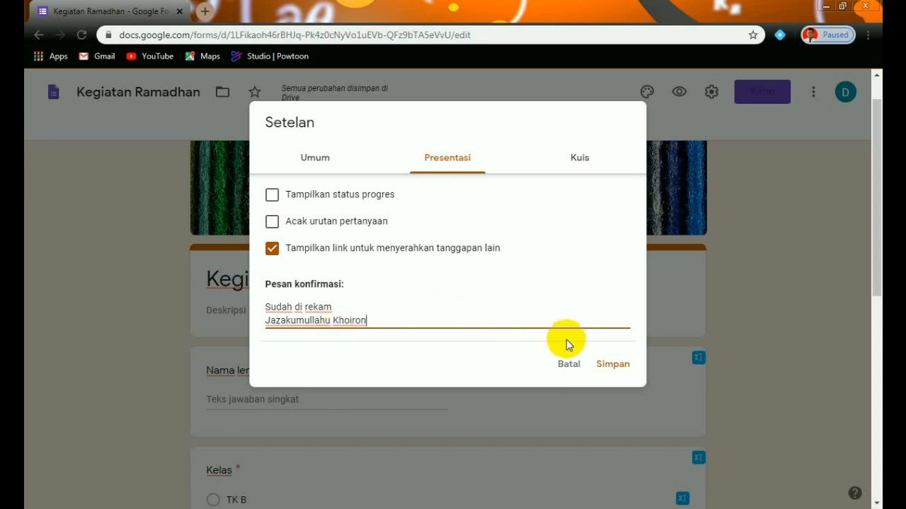
click(610, 366)
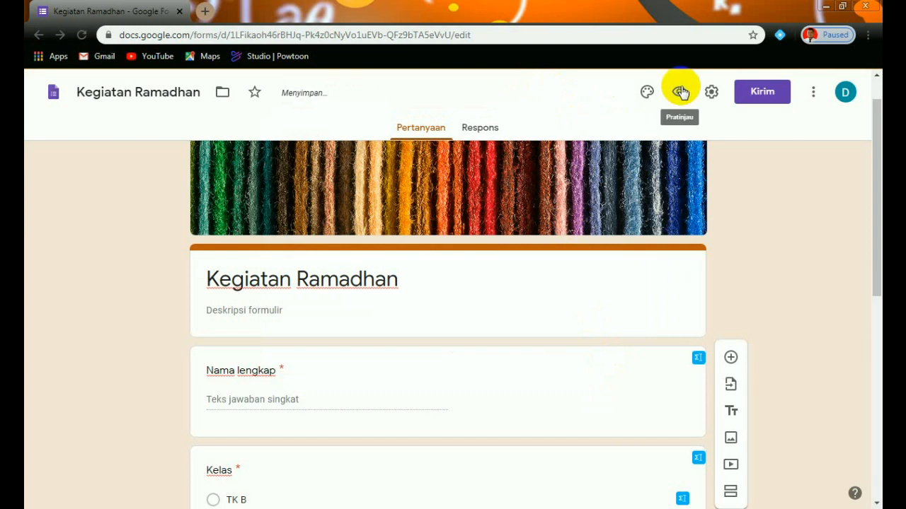
- Look through the form's quiz settings and close the settings dialog without enabling the quiz option
click(709, 93)
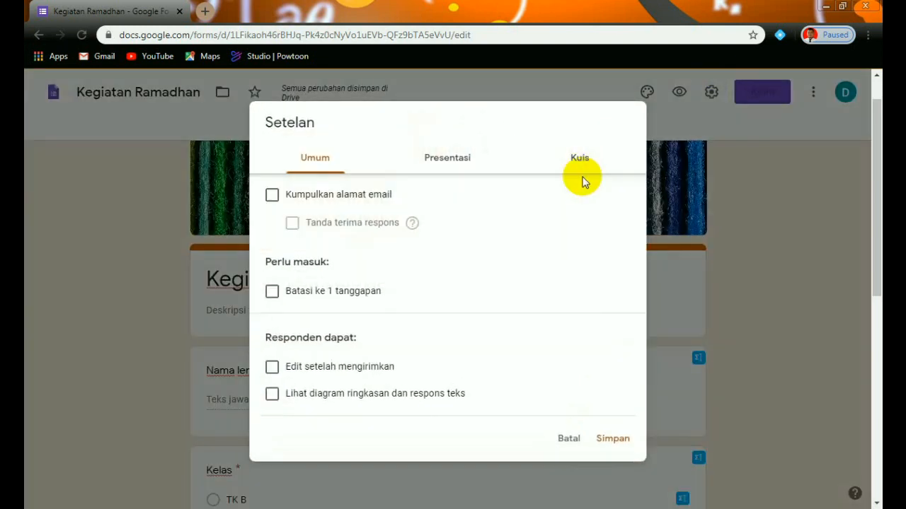
click(583, 161)
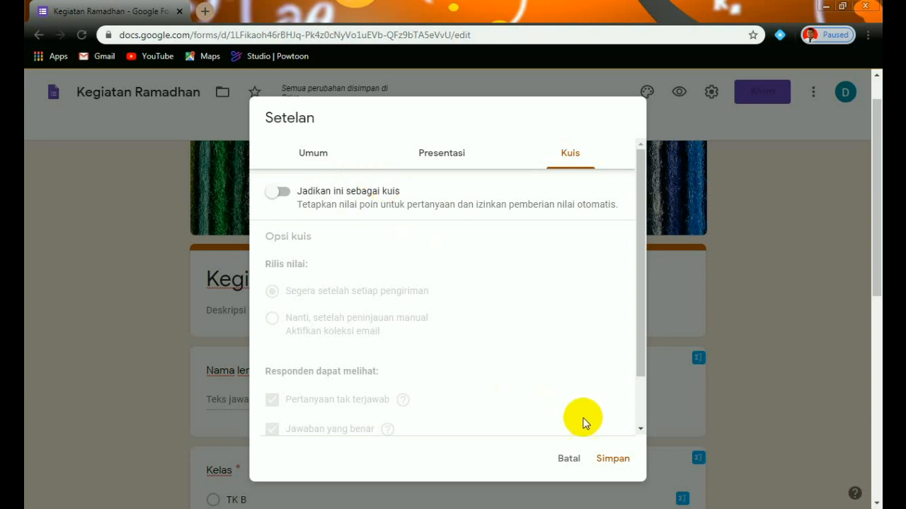
click(613, 467)
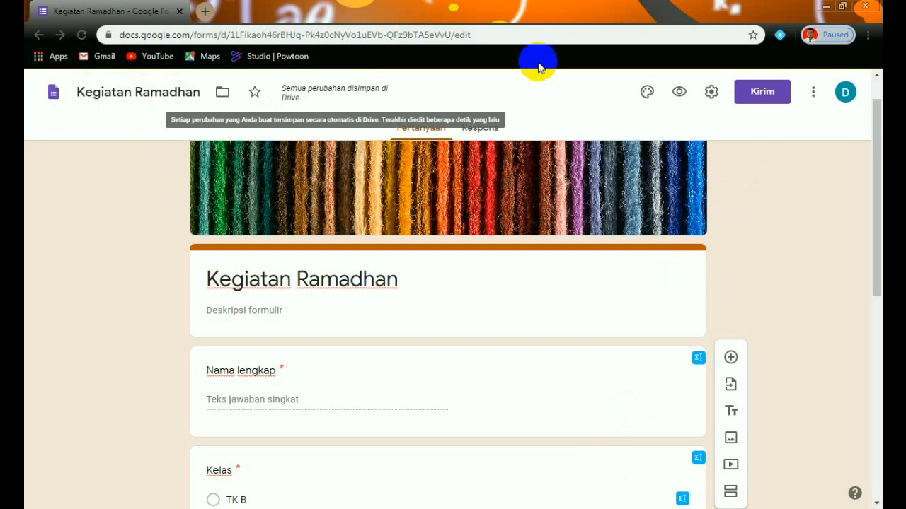
- Generate a shortened share link for the form, copy it and close the send dialog
click(762, 92)
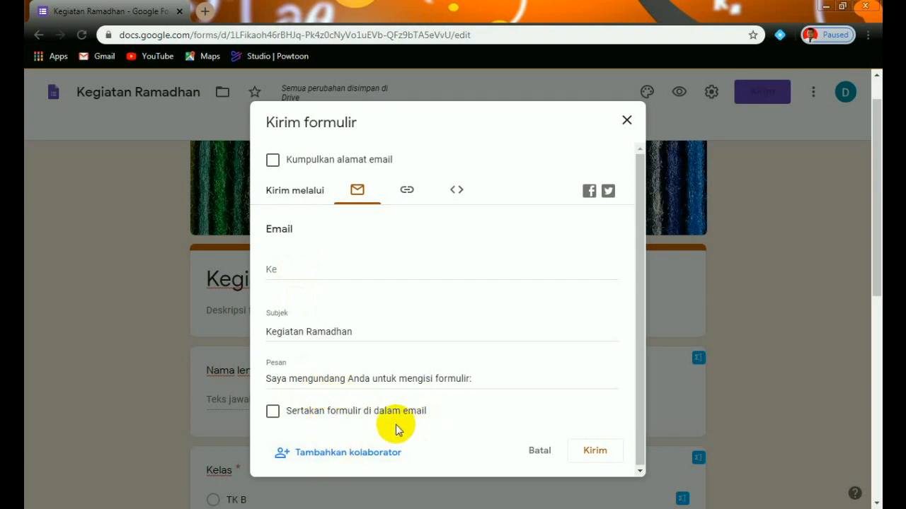
click(409, 192)
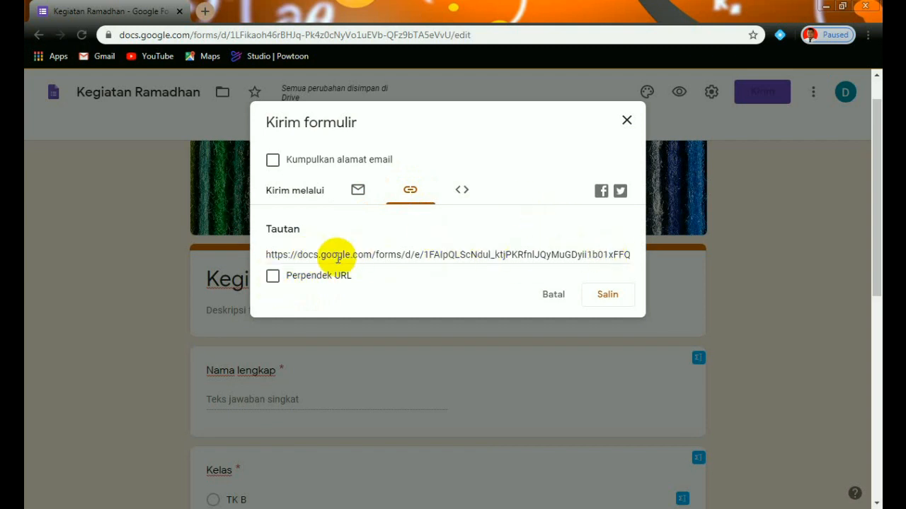
click(273, 276)
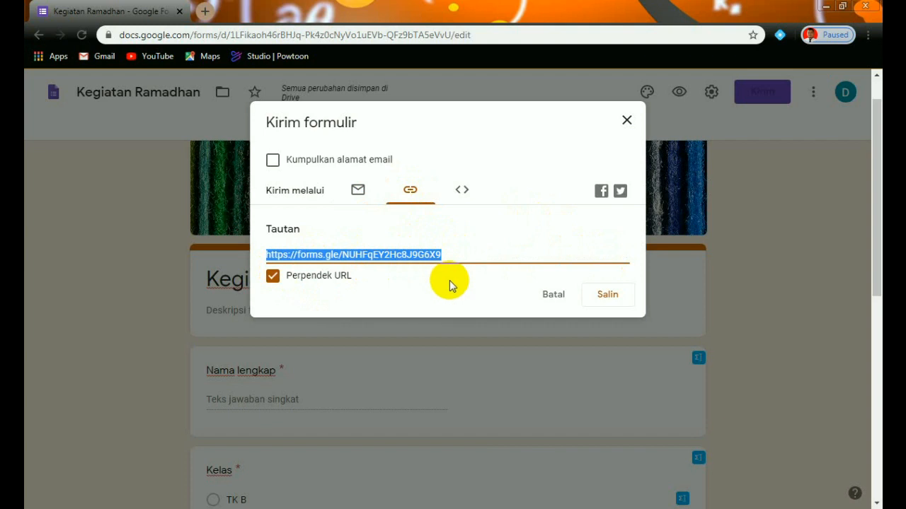
click(610, 297)
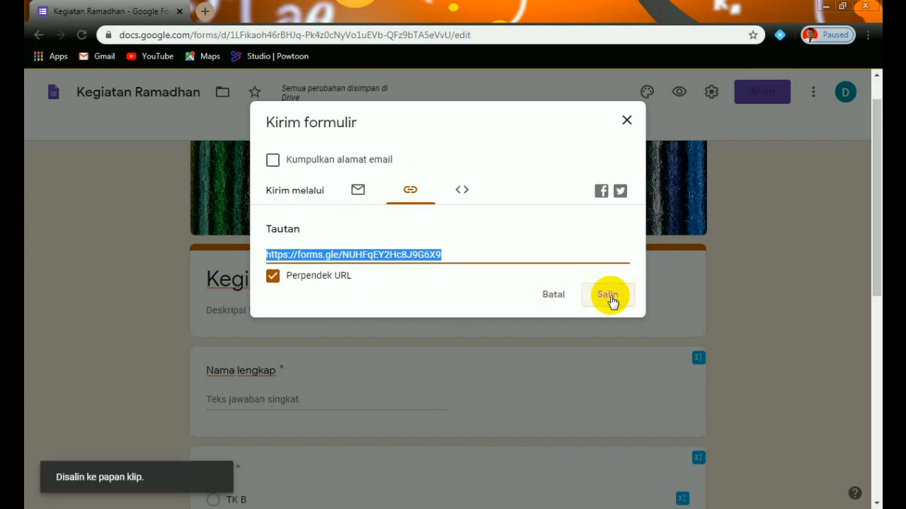
click(627, 124)
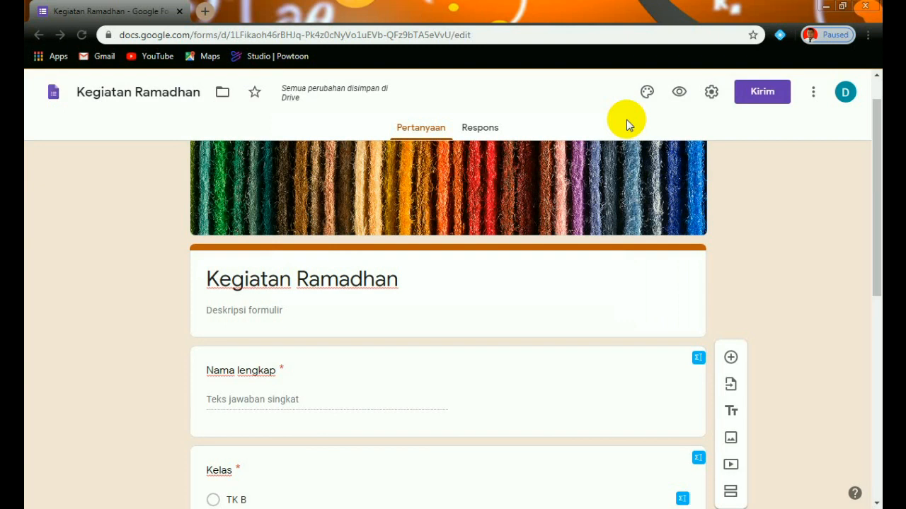
- Open the copied form link in a new browser tab
click(204, 12)
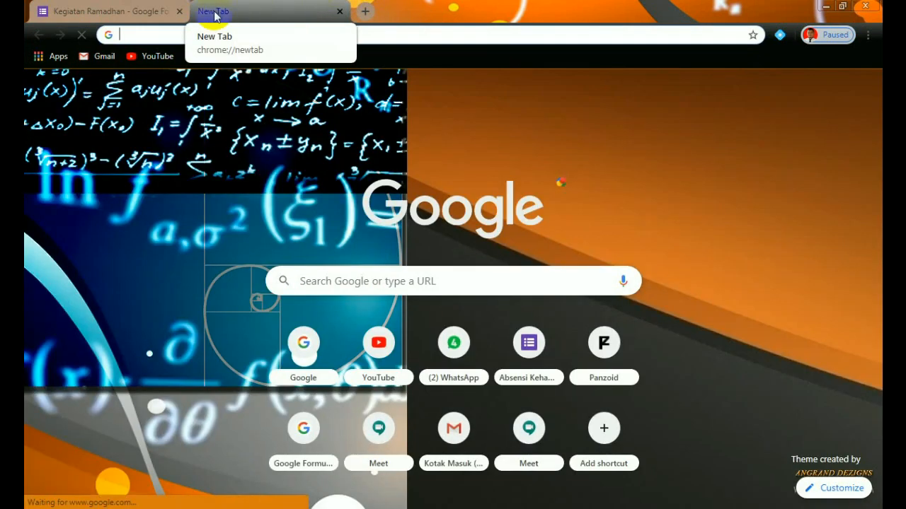
right_click(161, 36)
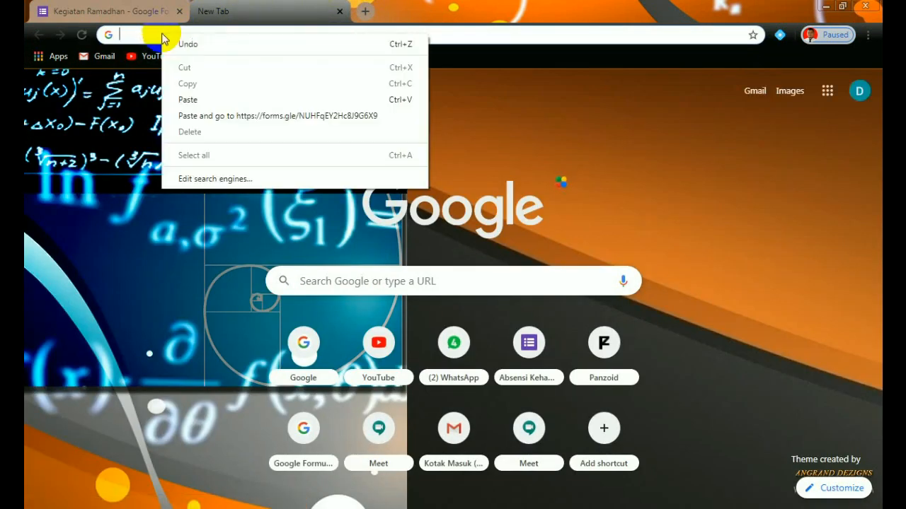
click(188, 100)
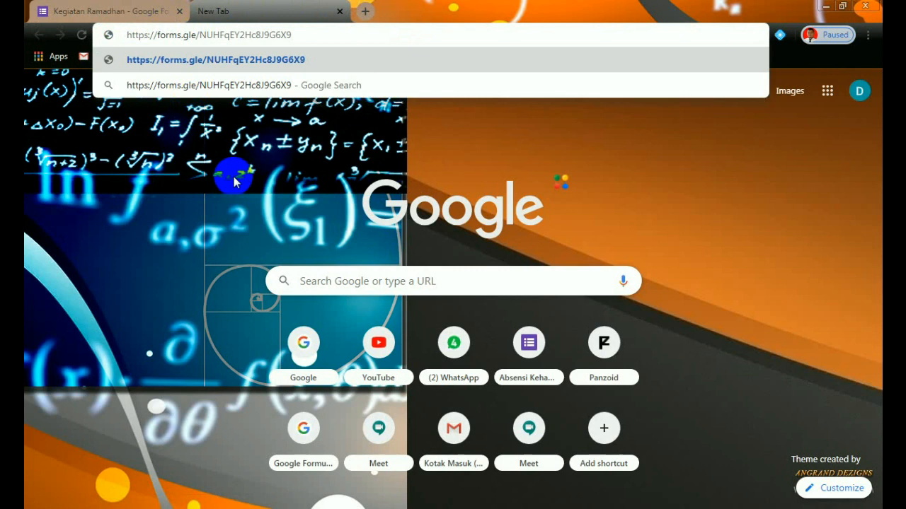
key(Return)
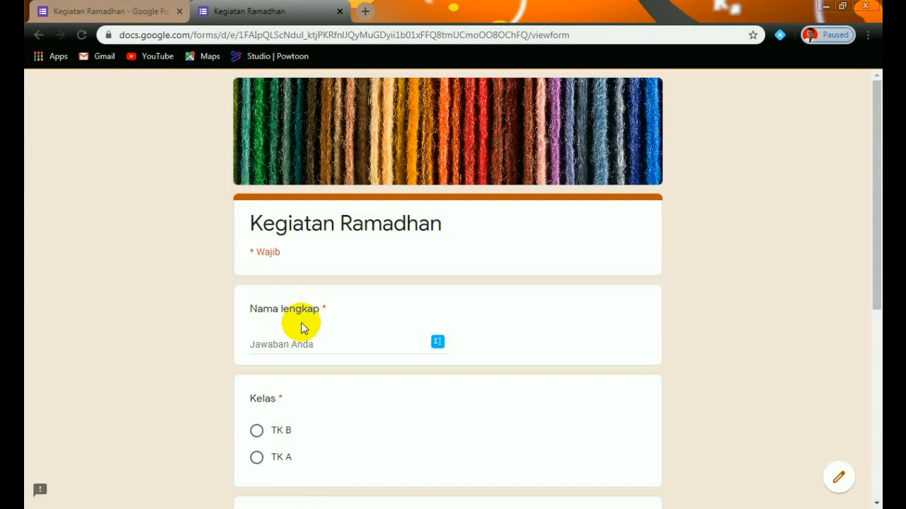
- Fill in the respondent's name, choose class TK B, answer Ya to the zuhur and tarawih questions, and submit the form
click(306, 344)
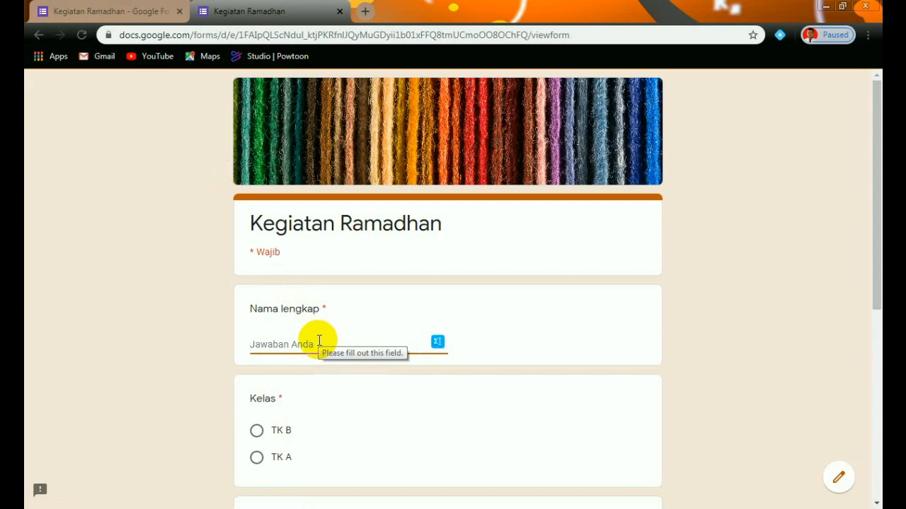
text(Muhammad)
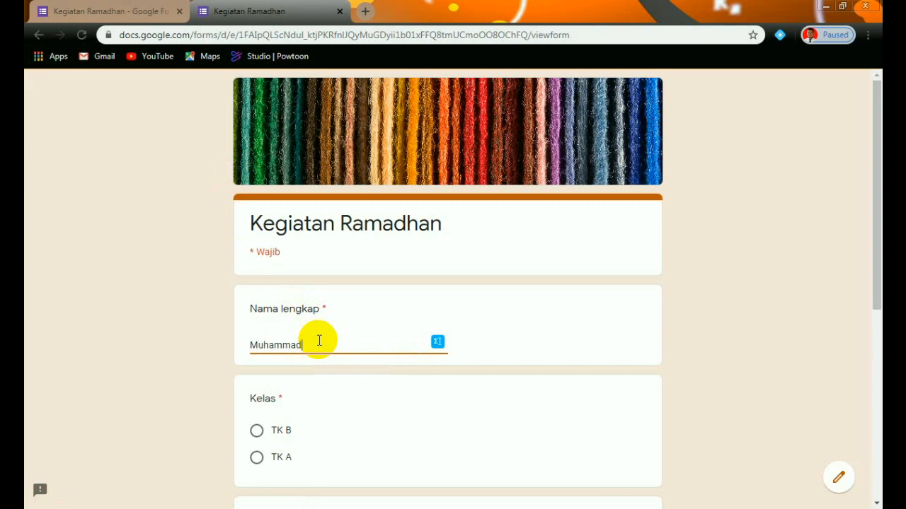
click(255, 431)
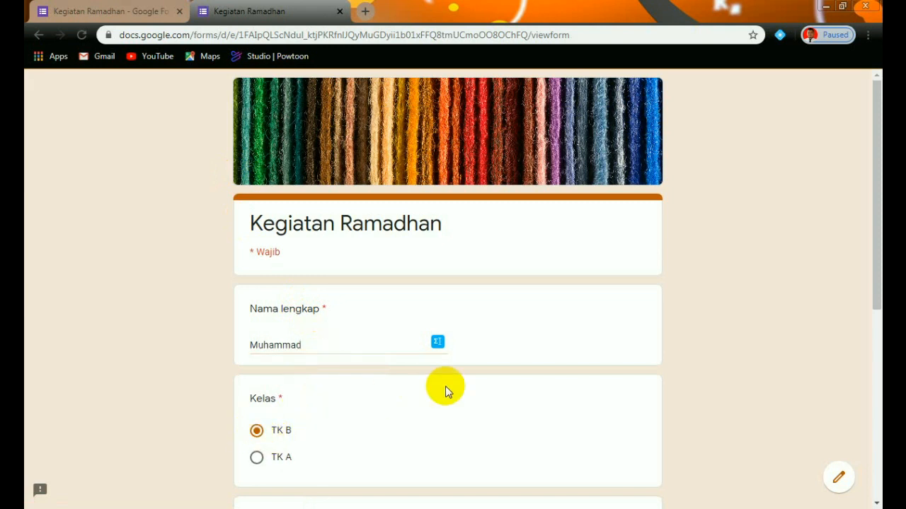
drag(877, 262, 875, 391)
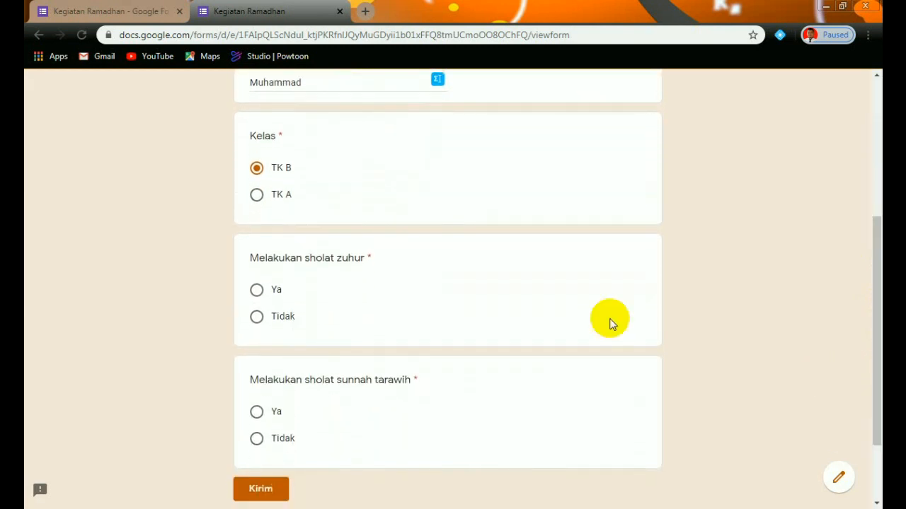
click(257, 292)
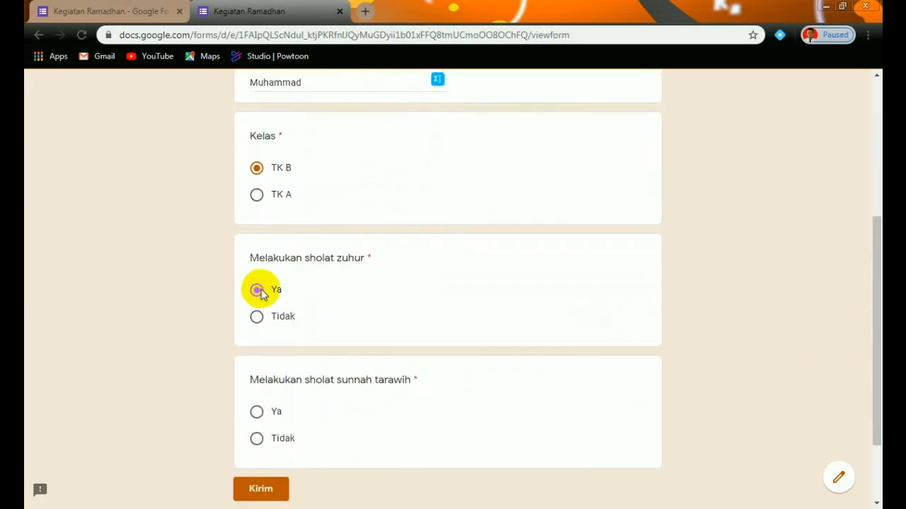
click(257, 412)
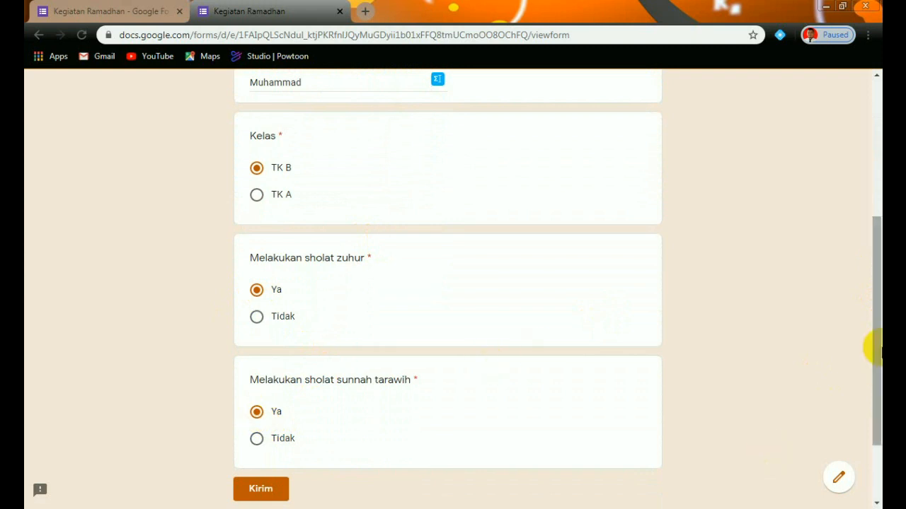
drag(870, 348, 877, 422)
click(261, 392)
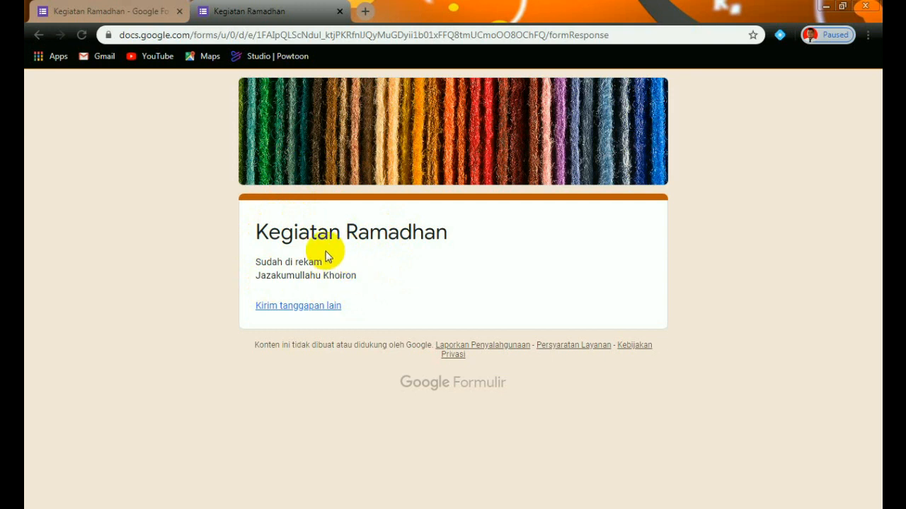
- Close the submitted form's page, review the response summary in the form editor and return to the questions
click(361, 195)
click(302, 164)
click(340, 12)
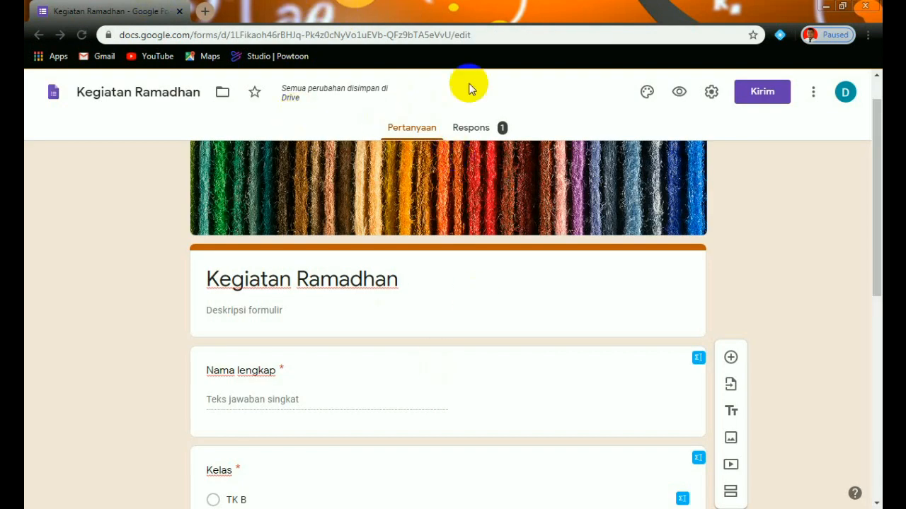
click(476, 133)
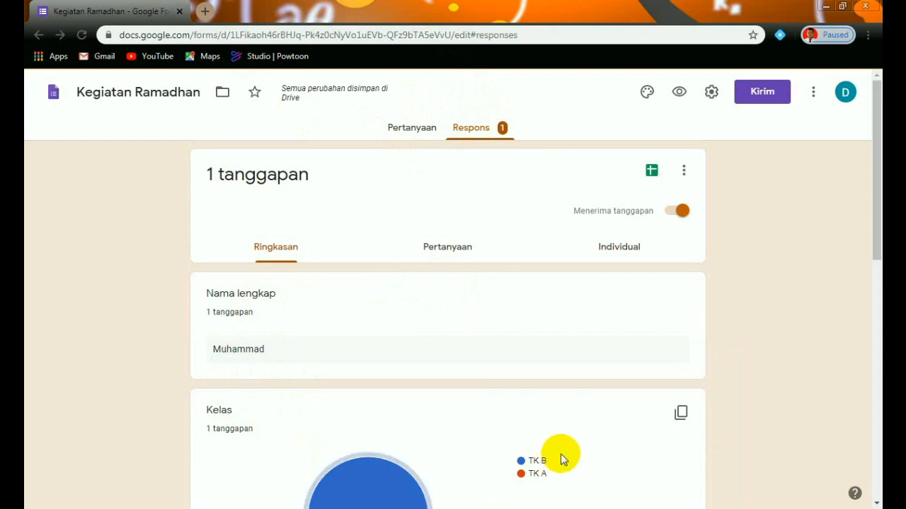
drag(878, 235, 877, 103)
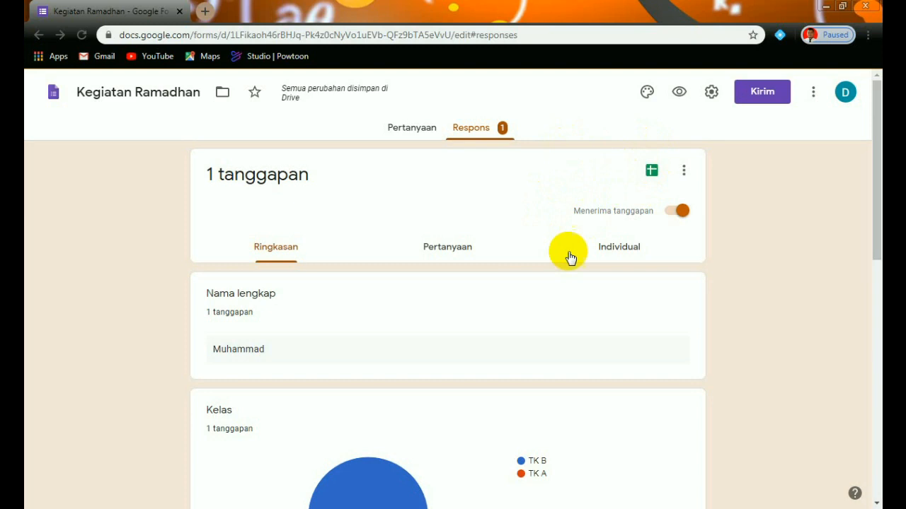
click(411, 129)
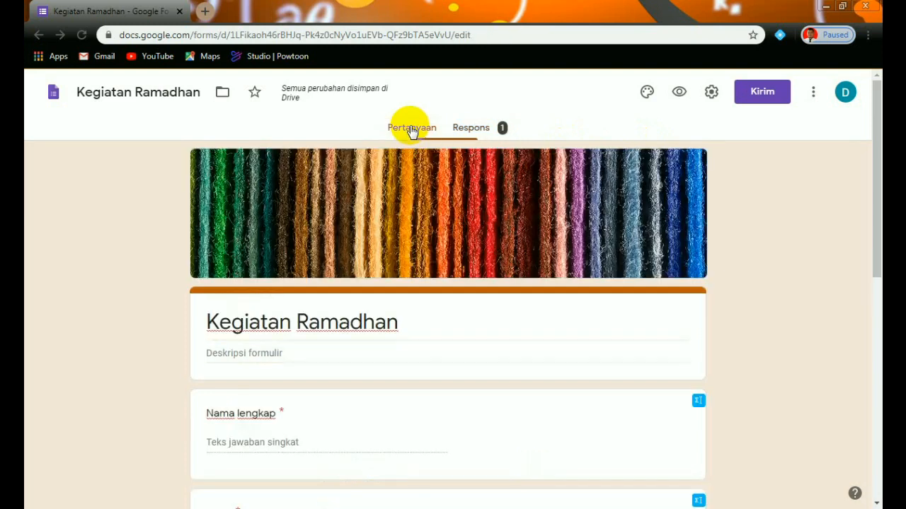
drag(875, 178, 873, 145)
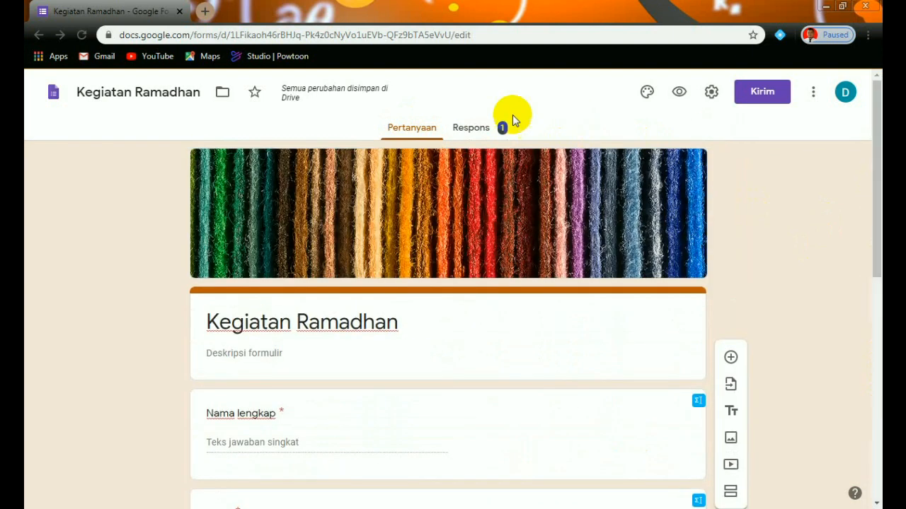
- Return to the form's responses and stop the form from accepting further responses
click(478, 133)
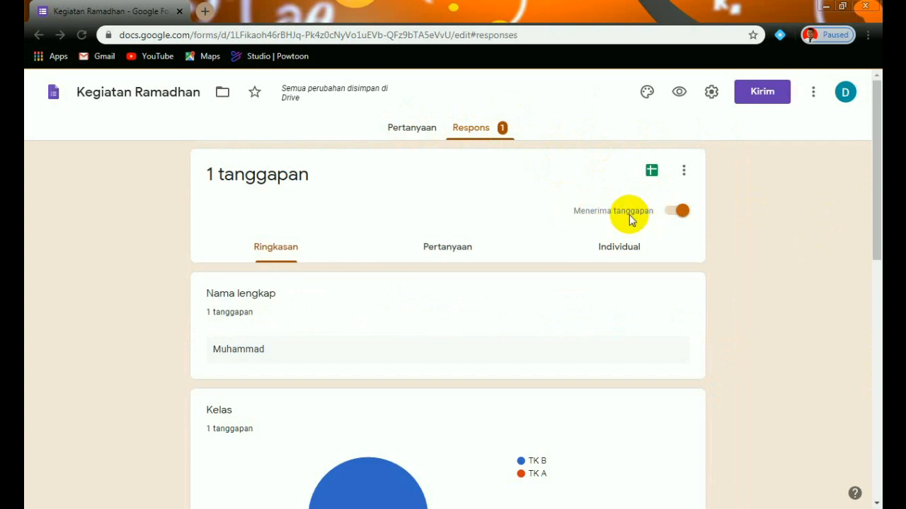
click(678, 211)
click(674, 219)
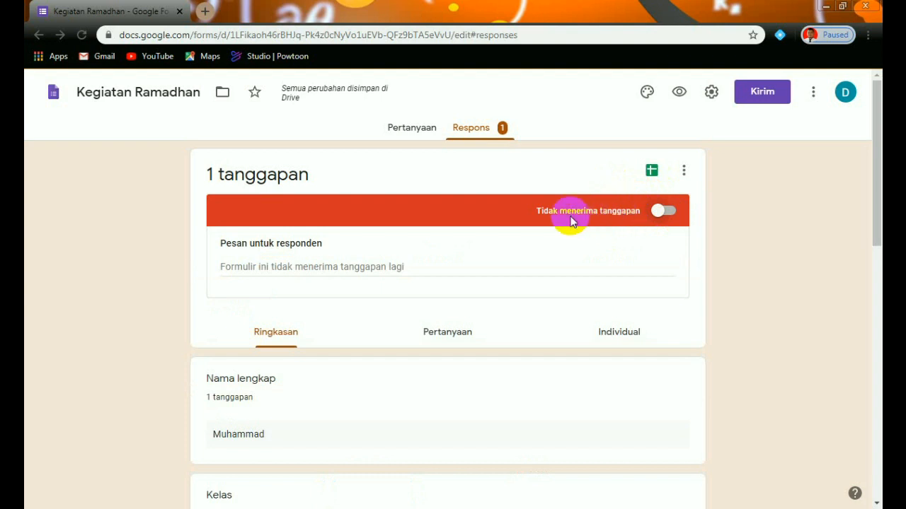
- Let the form accept responses again and create a new linked response spreadsheet named Kegiatan Ramadhan (Respons)
click(669, 211)
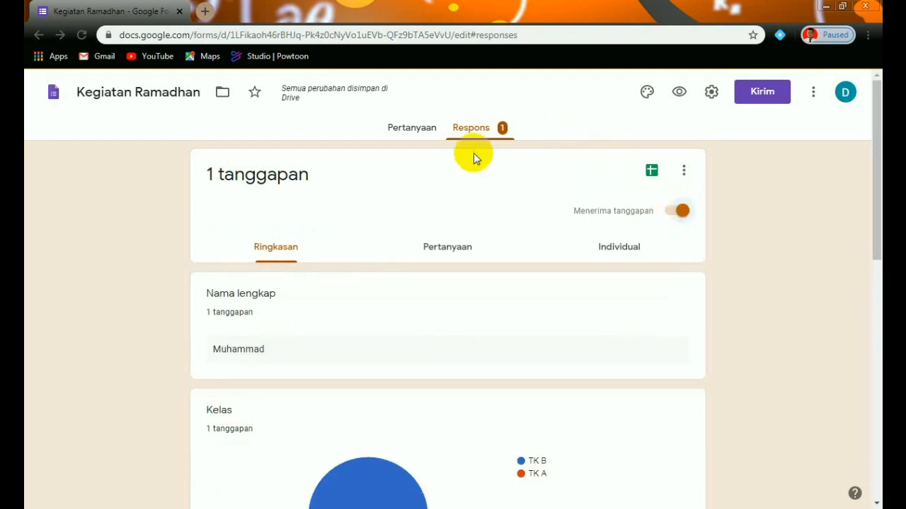
click(653, 173)
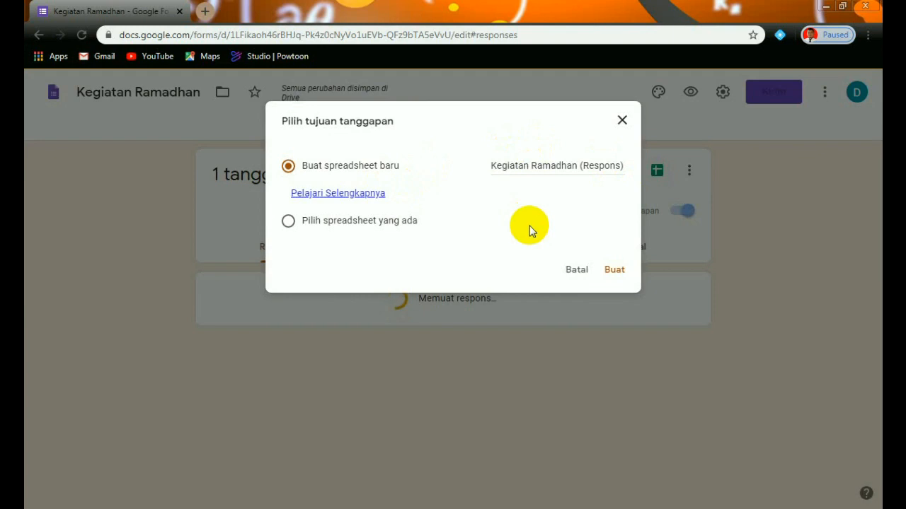
click(616, 270)
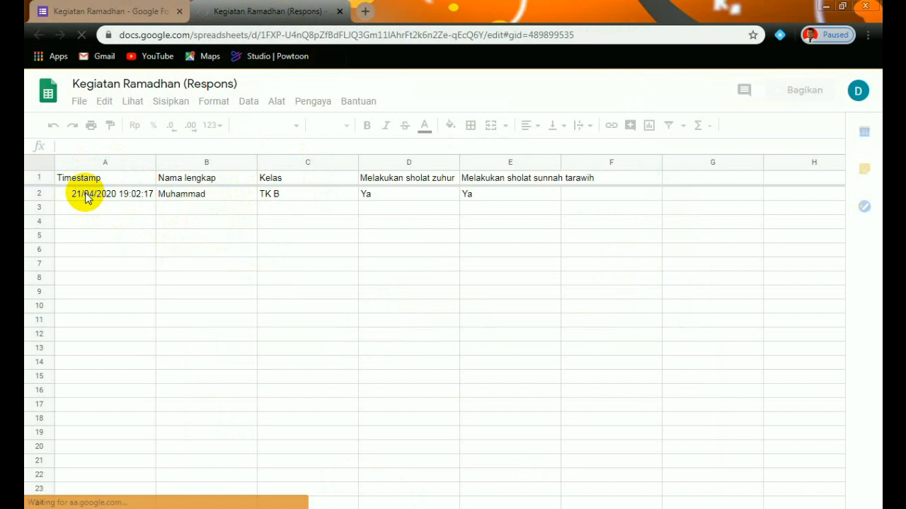
- Look over the response spreadsheet's file commands, including its download option, without choosing any
click(123, 200)
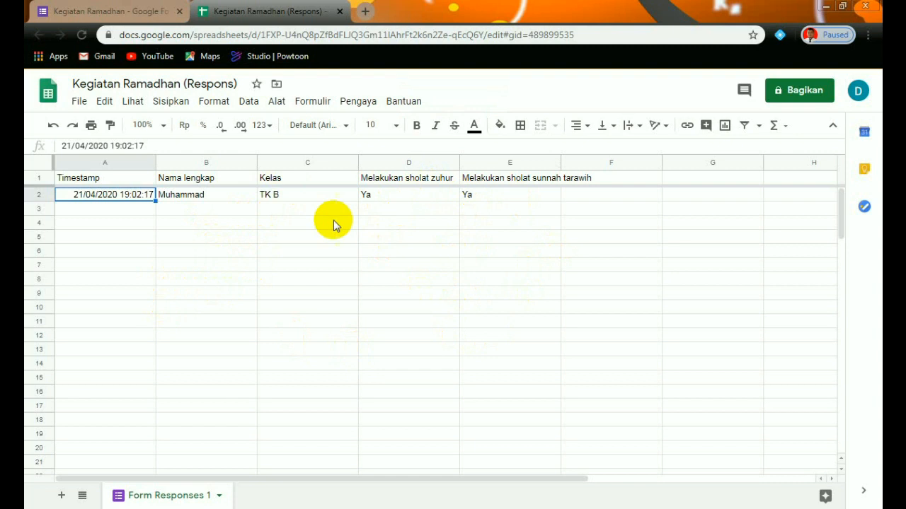
click(79, 104)
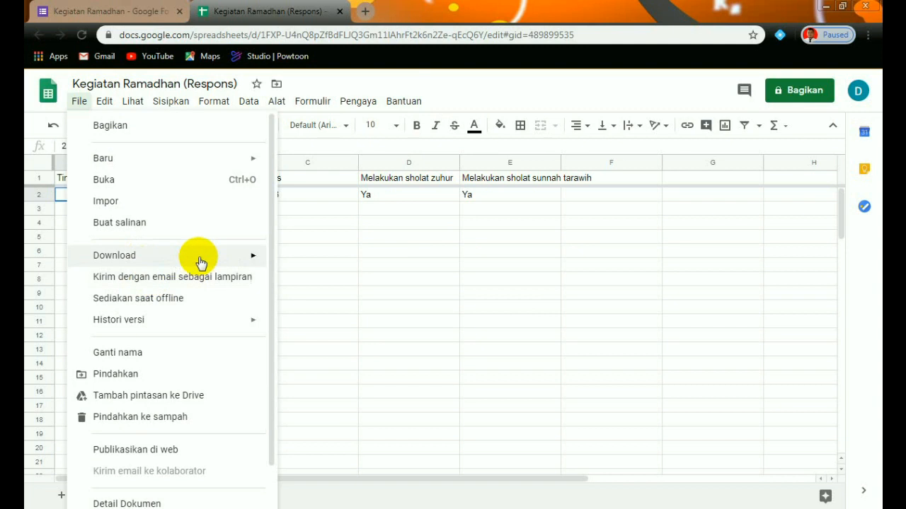
mouse_move(201, 266)
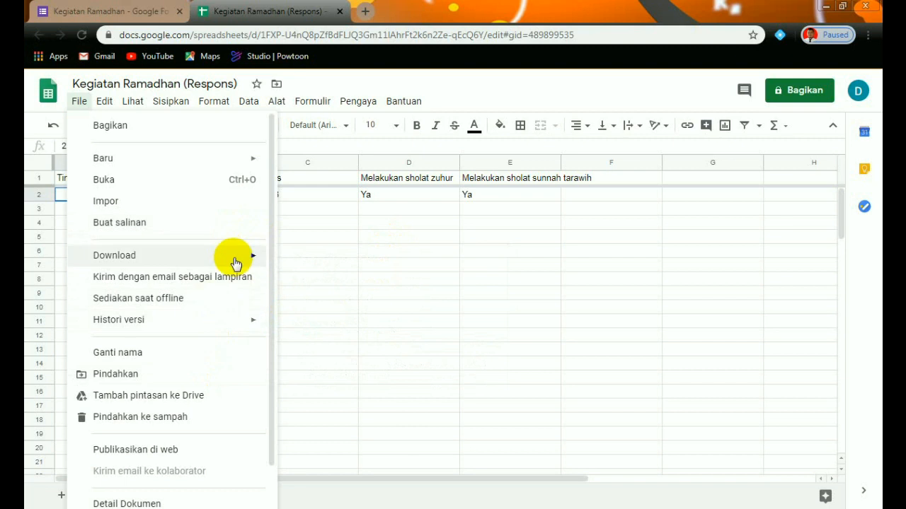
click(394, 285)
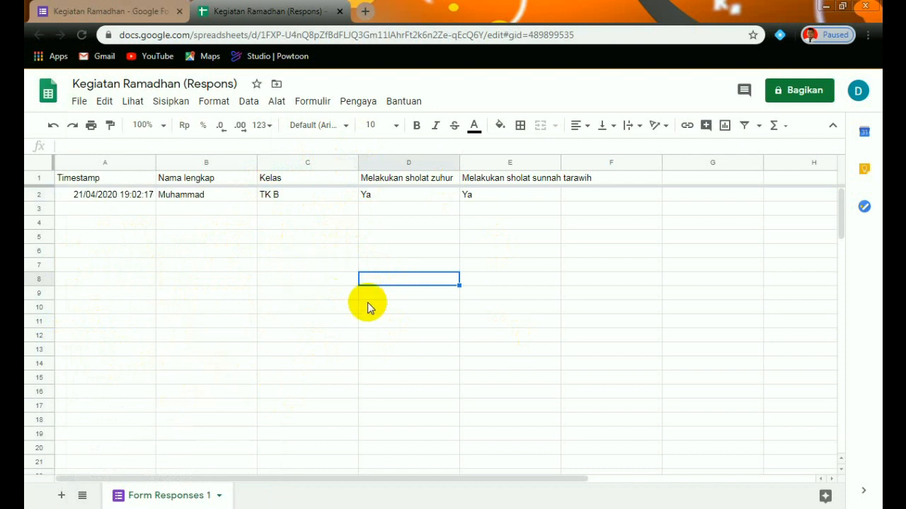
click(317, 292)
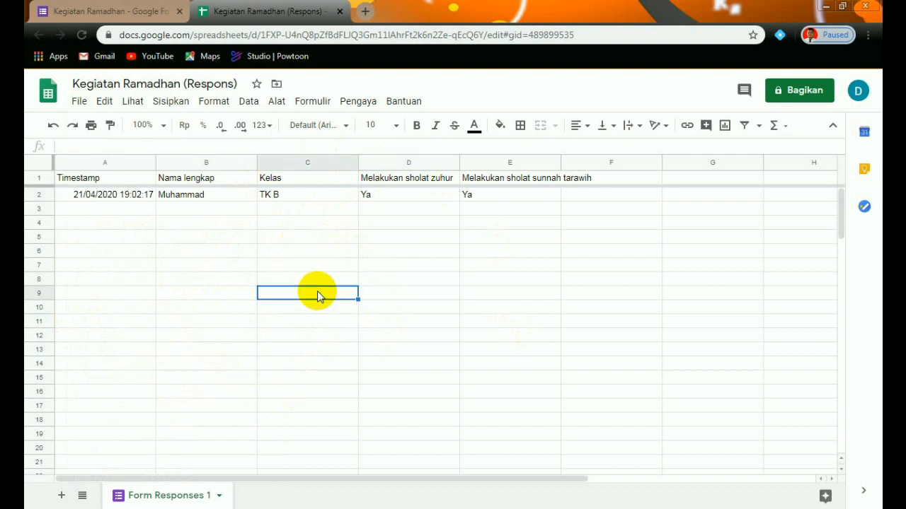
click(318, 238)
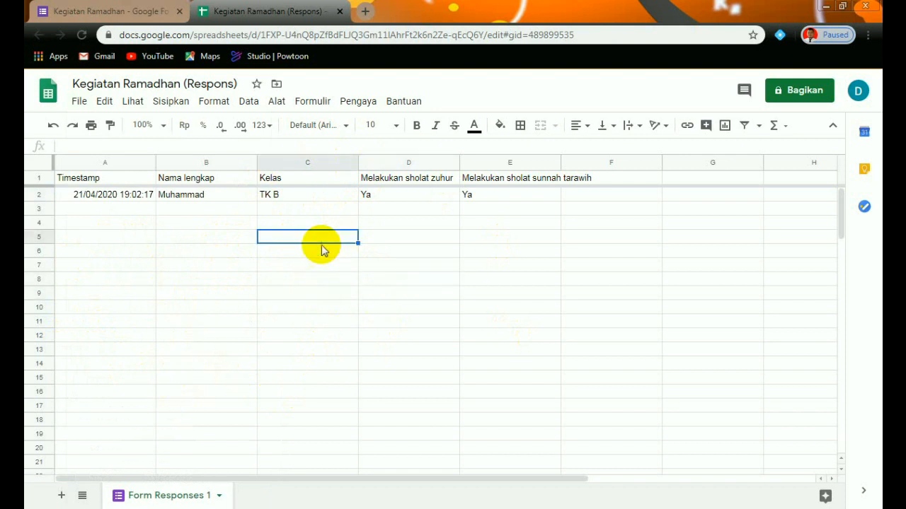
click(178, 271)
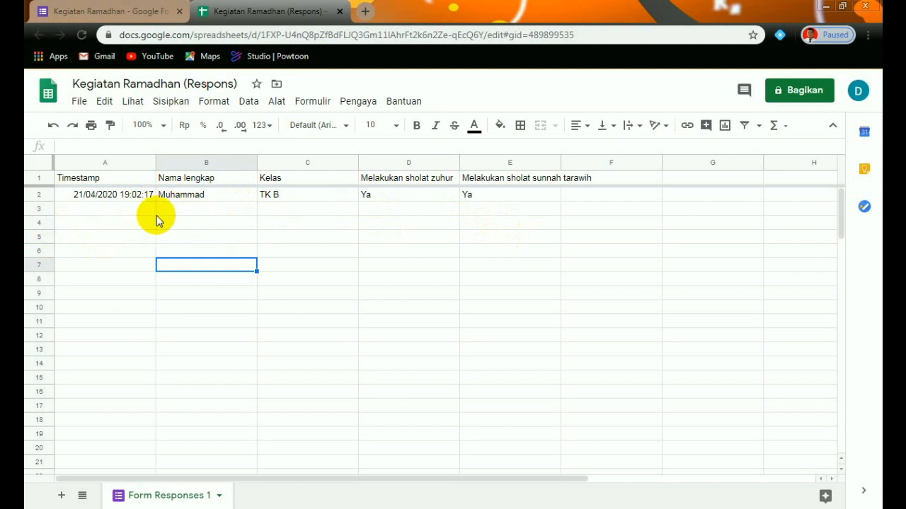
click(218, 327)
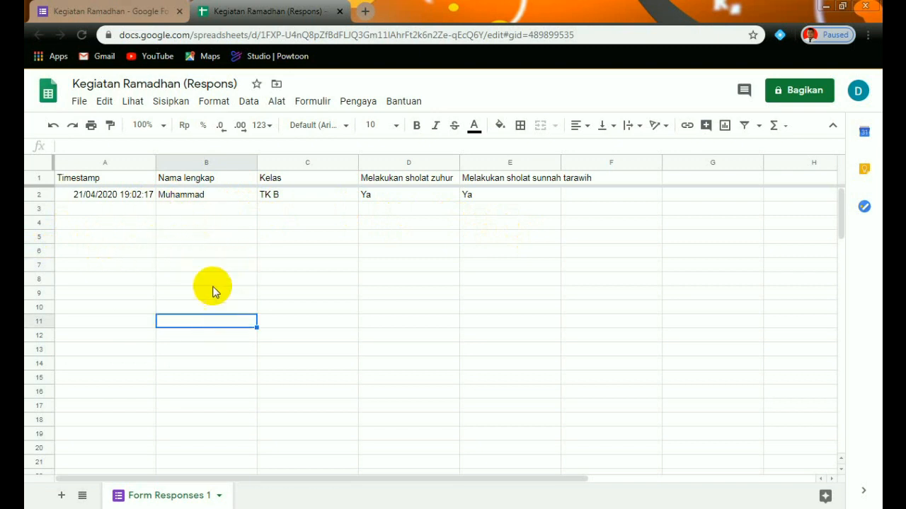
click(212, 234)
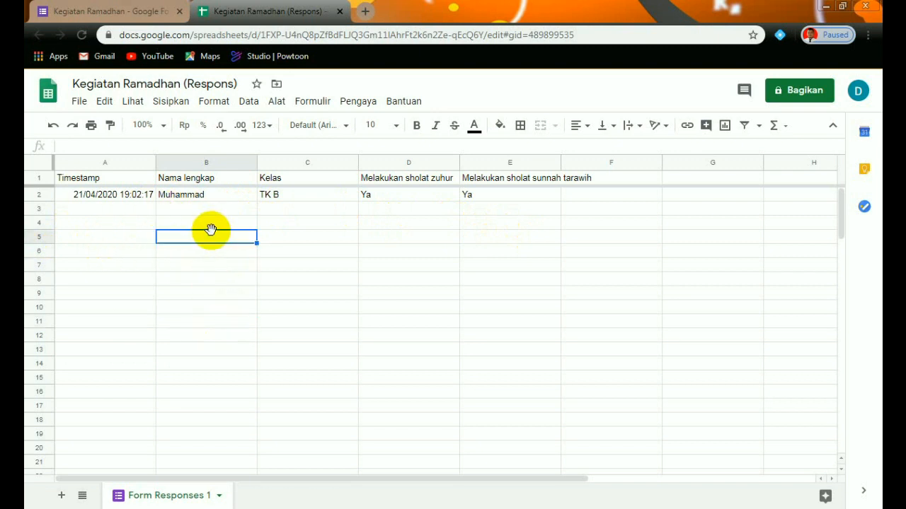
- Examine the A to Z and Z to A sheet sorting options for the Nama lengkap and Kelas columns without applying them
click(249, 164)
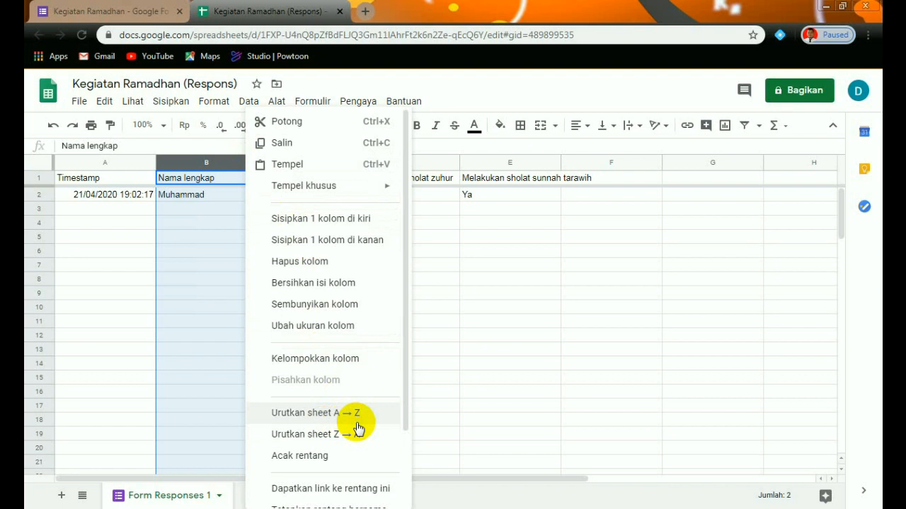
click(467, 389)
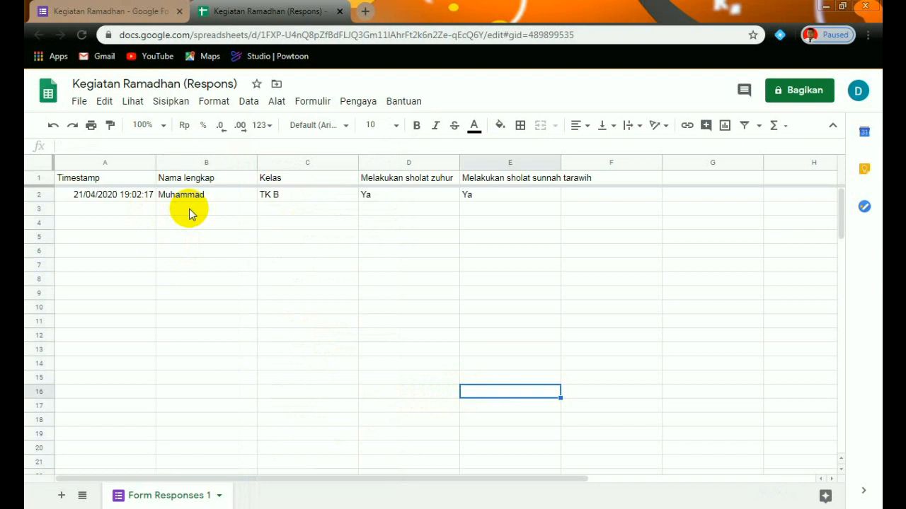
click(352, 165)
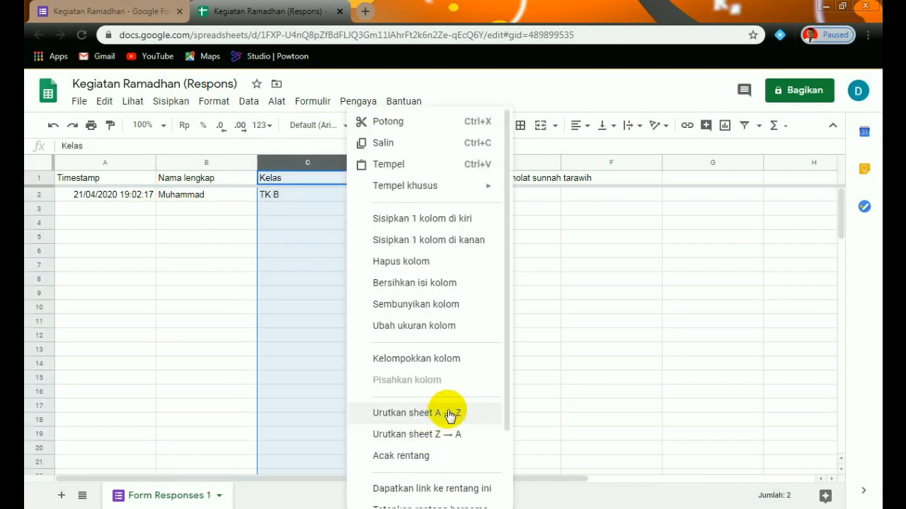
click(611, 350)
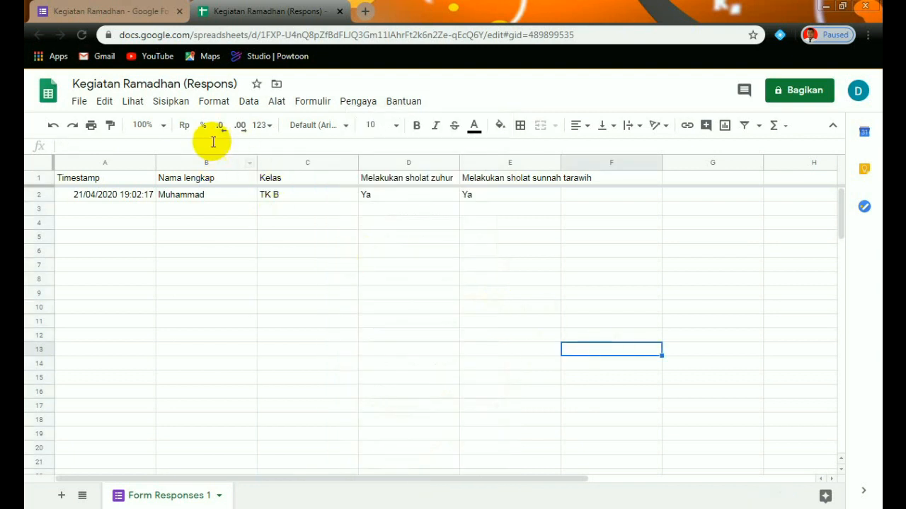
- View the file formats offered for downloading the response spreadsheet, such as Microsoft Excel (.xlsx) and PDF, without downloading
click(78, 101)
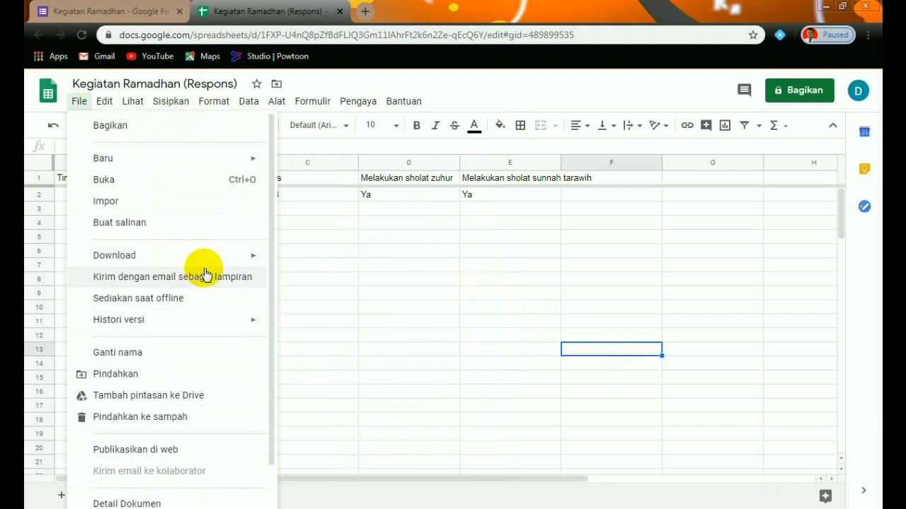
mouse_move(247, 255)
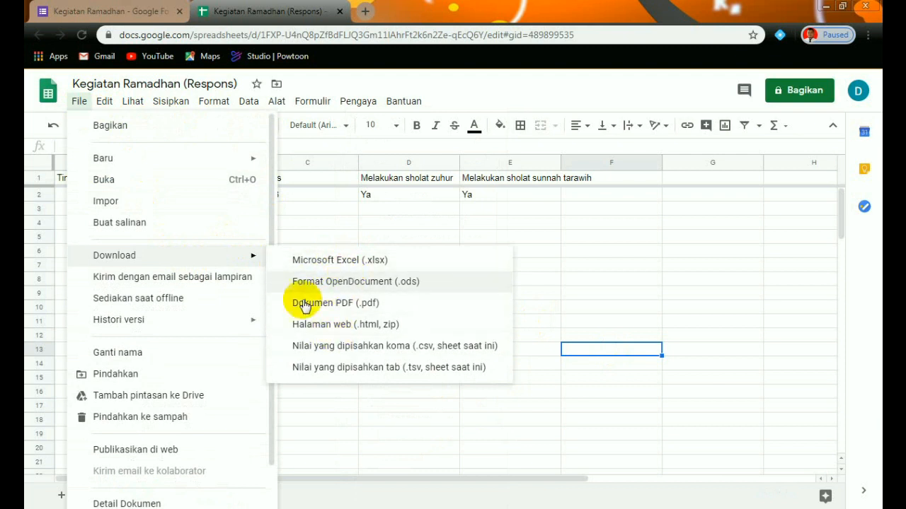
click(472, 266)
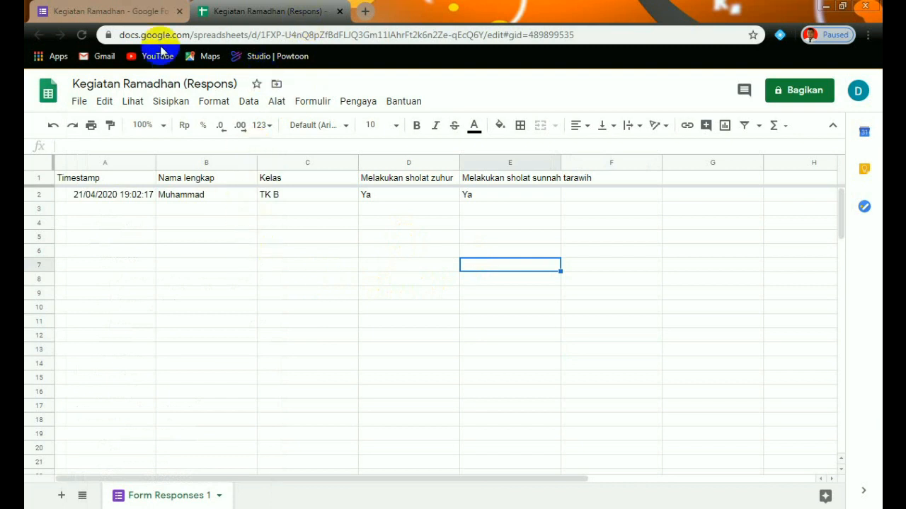
- Compare the form's response summary with the linked response spreadsheet, ending on the form's responses
click(127, 11)
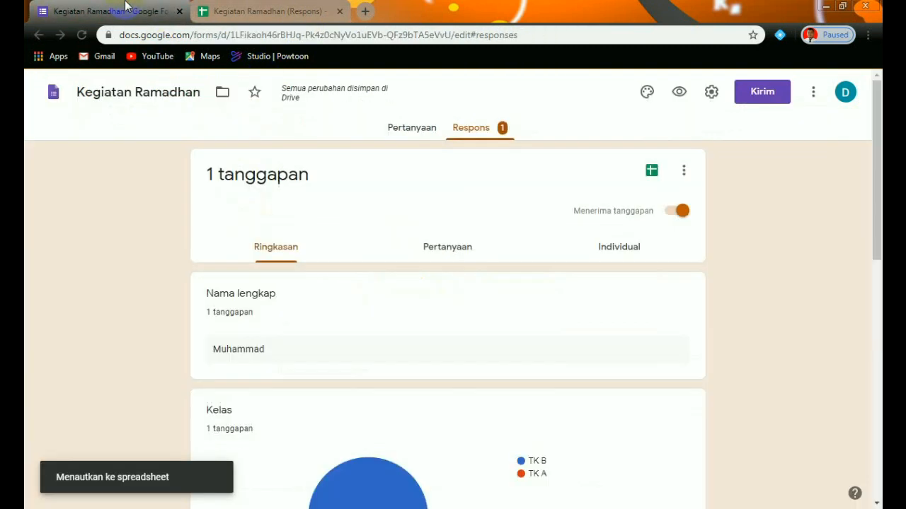
click(208, 9)
click(73, 7)
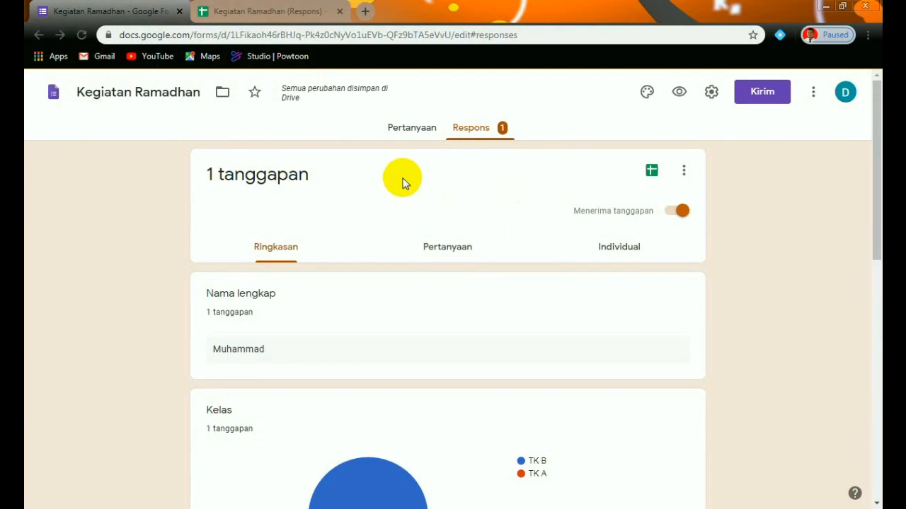
click(269, 5)
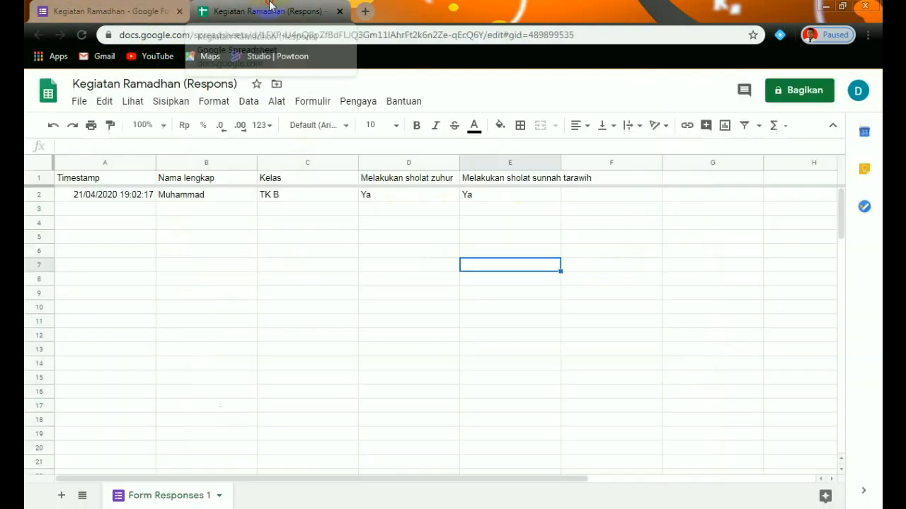
click(113, 11)
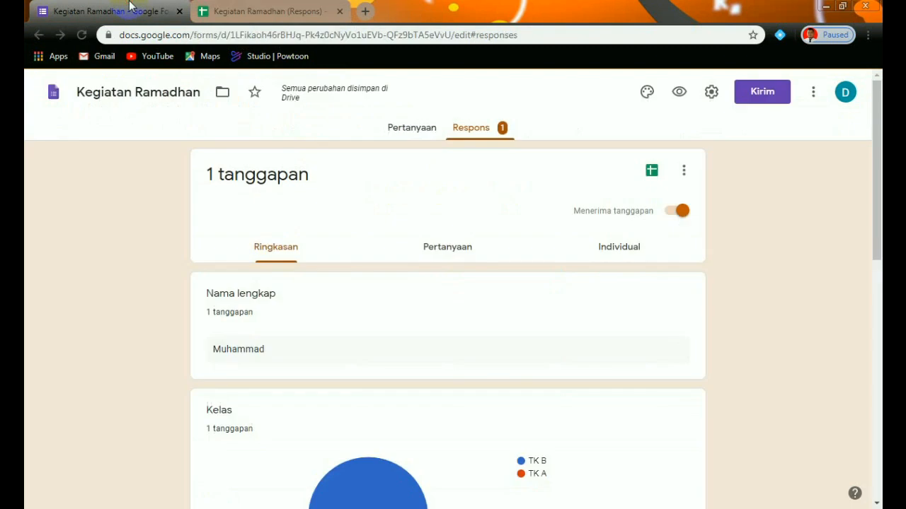
click(259, 14)
click(147, 9)
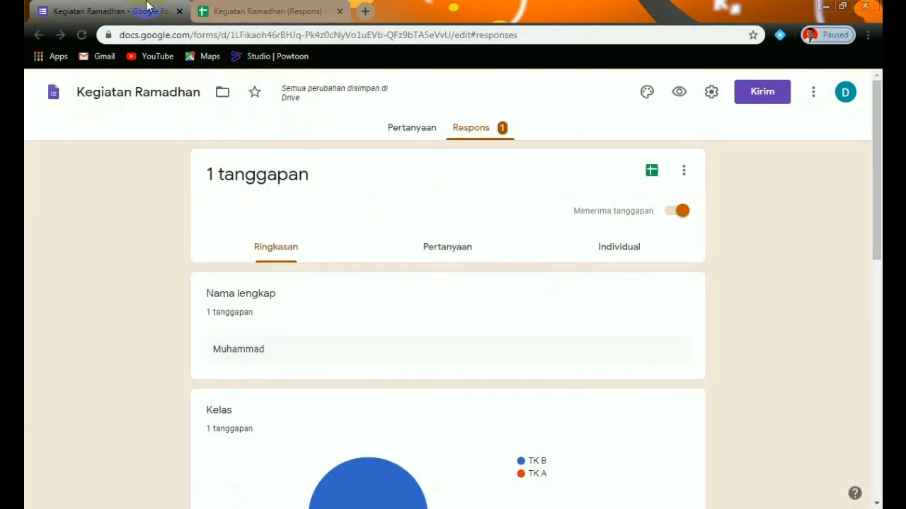
click(272, 12)
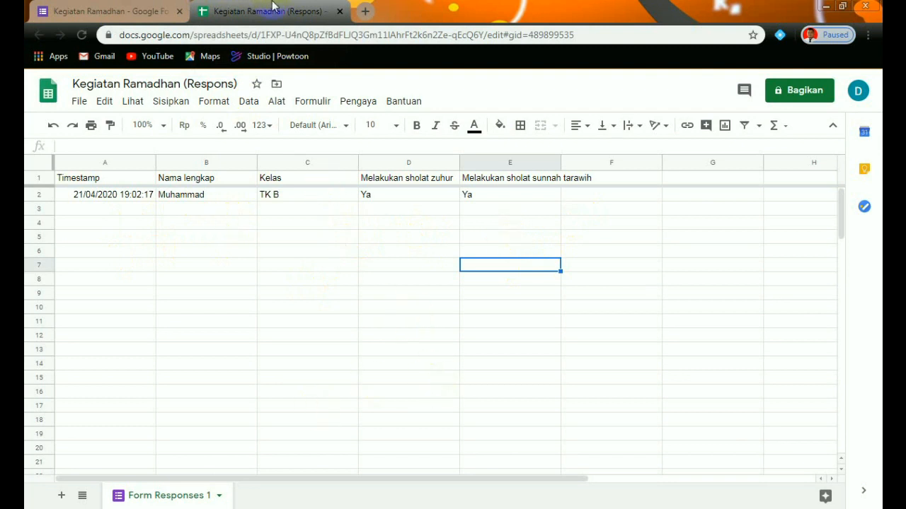
click(142, 9)
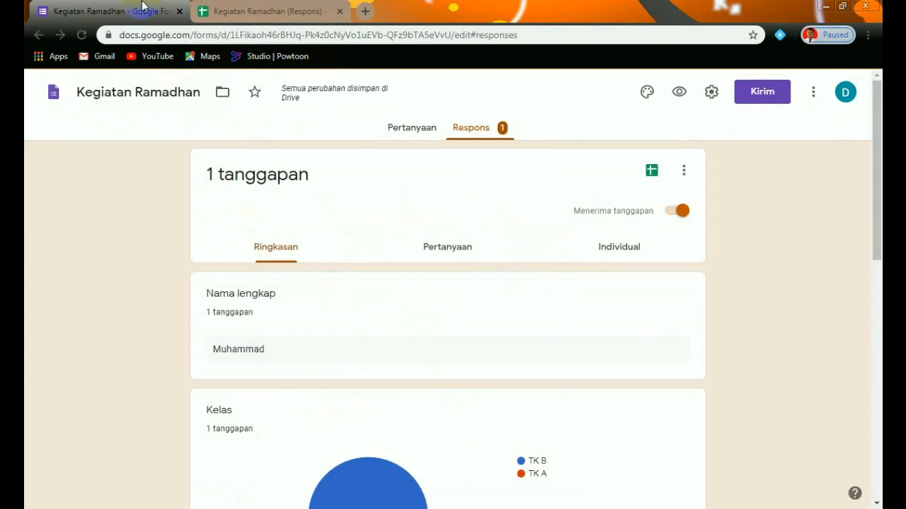
click(271, 8)
click(136, 8)
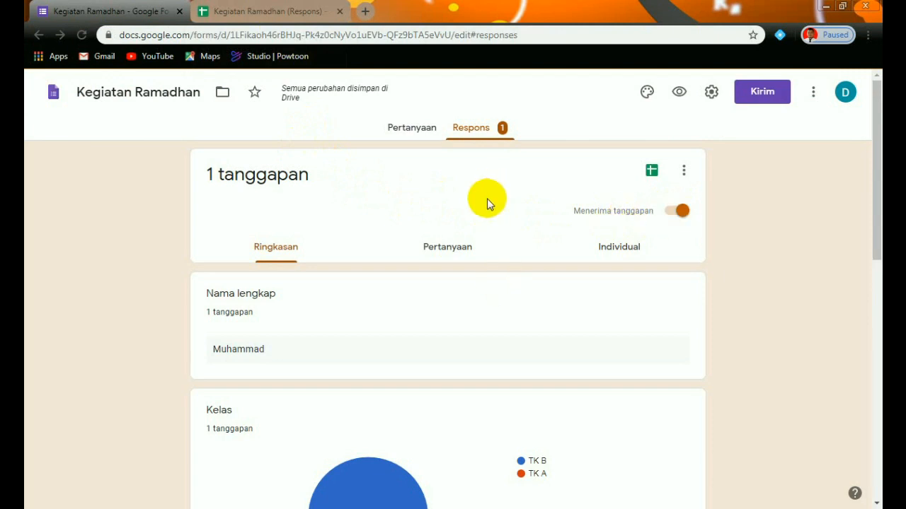
click(273, 8)
click(121, 11)
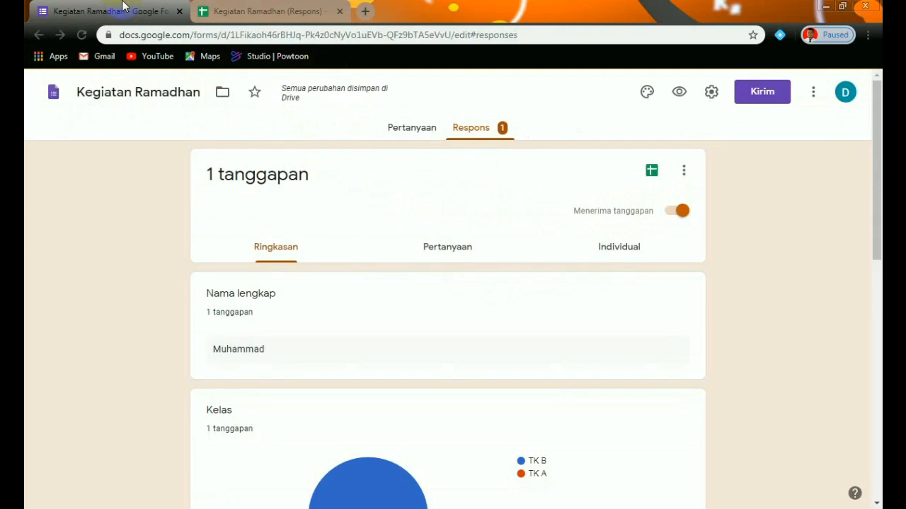
click(281, 11)
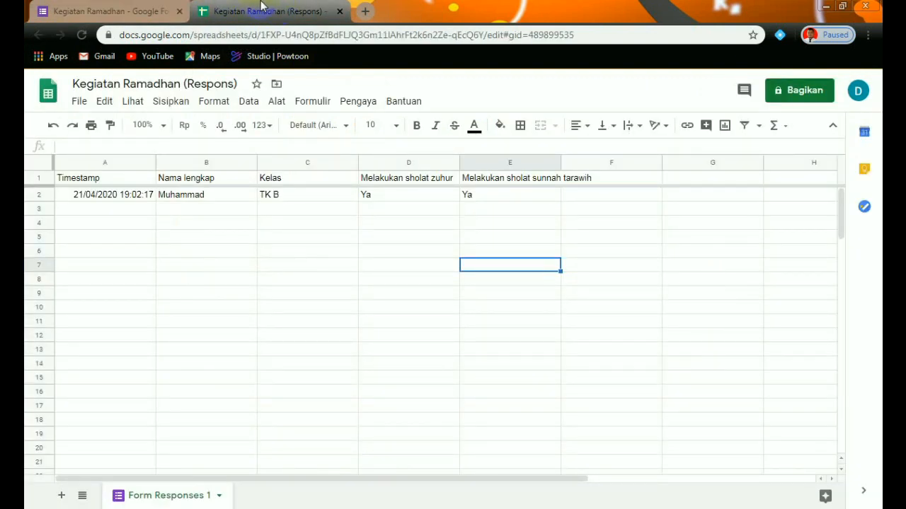
click(106, 10)
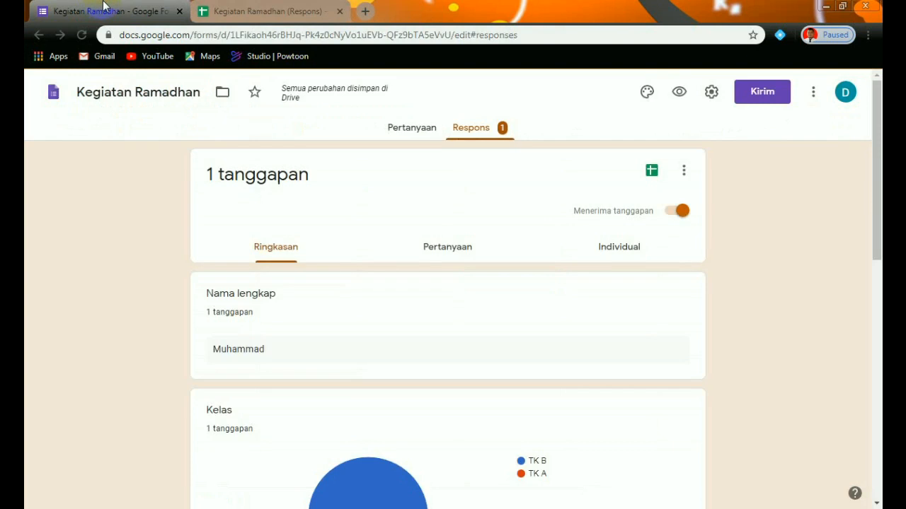
click(273, 11)
click(106, 10)
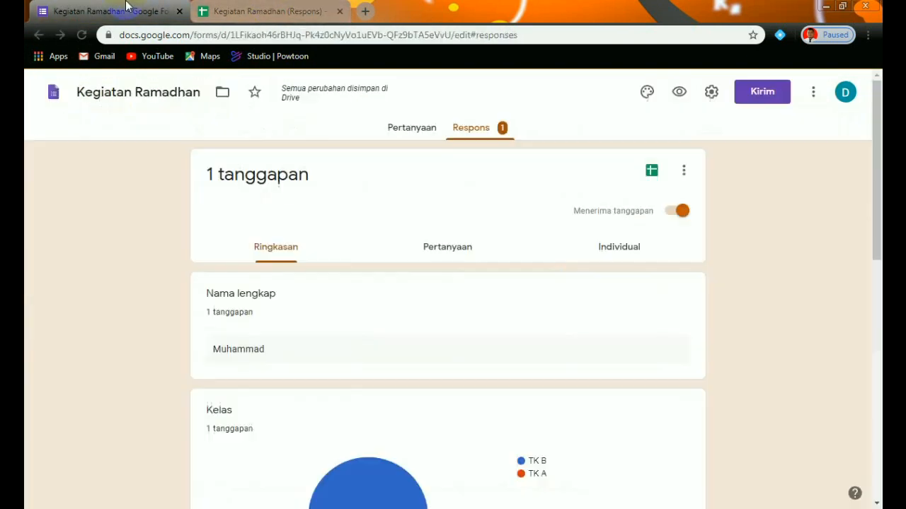
- Close the Kegiatan Ramadhan (Respons) spreadsheet and open Google Drive in a new browser tab
click(277, 13)
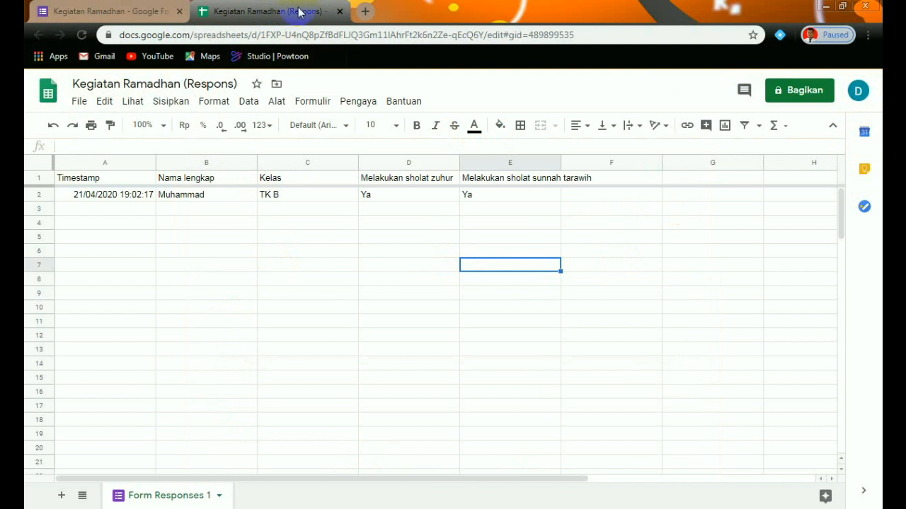
click(340, 12)
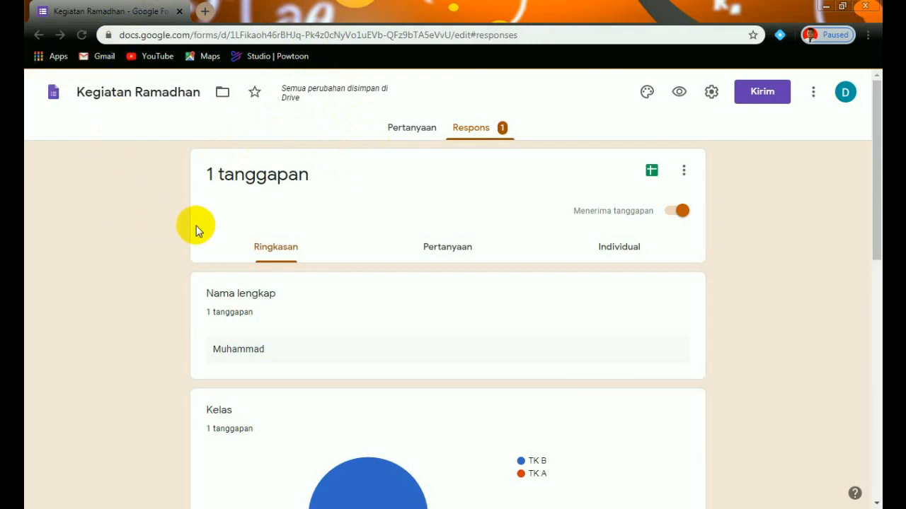
click(208, 10)
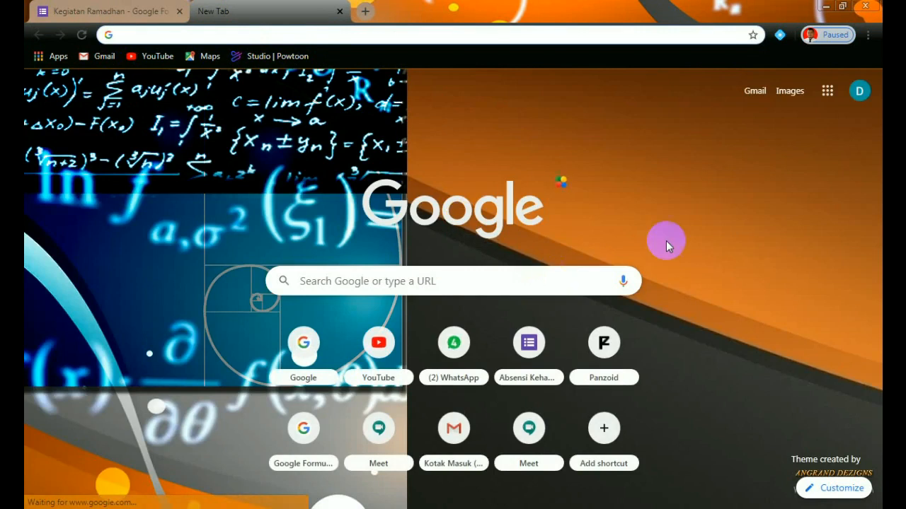
click(827, 91)
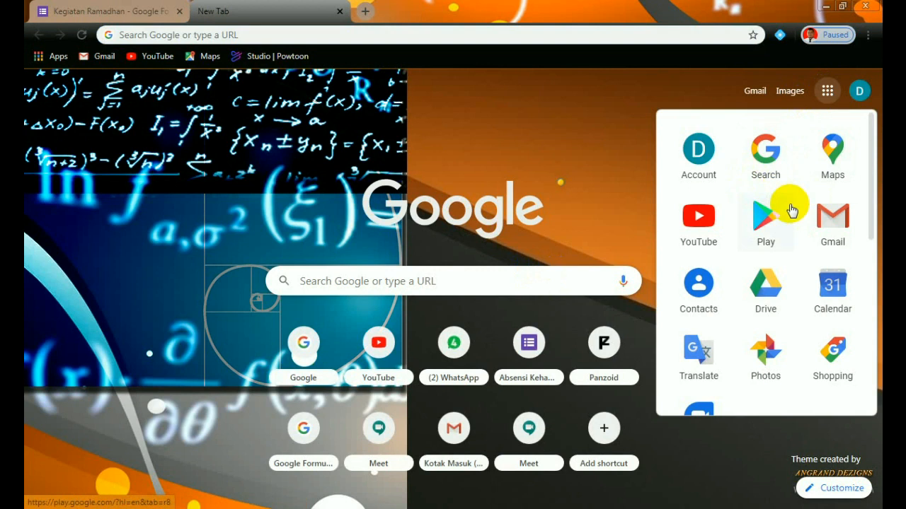
click(769, 293)
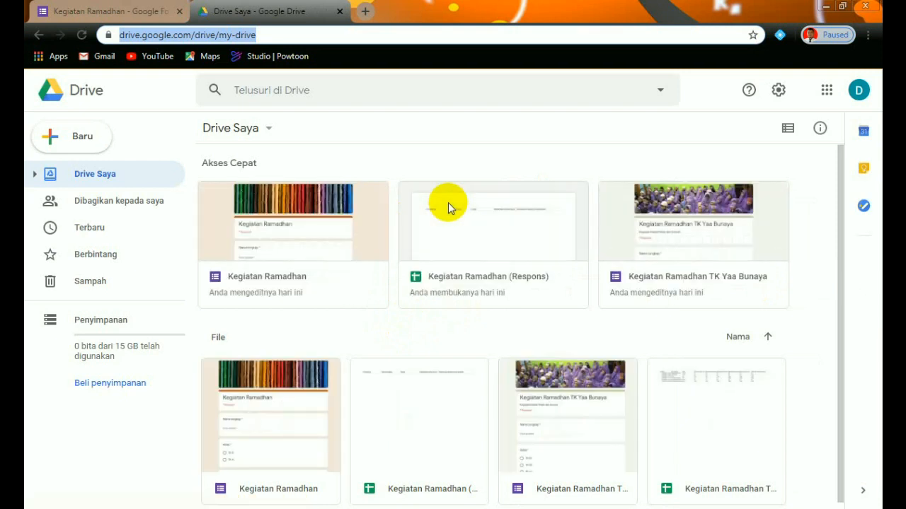
- Return to the open Kegiatan Ramadhan form and close it, keeping Google Drive open
click(315, 256)
click(92, 9)
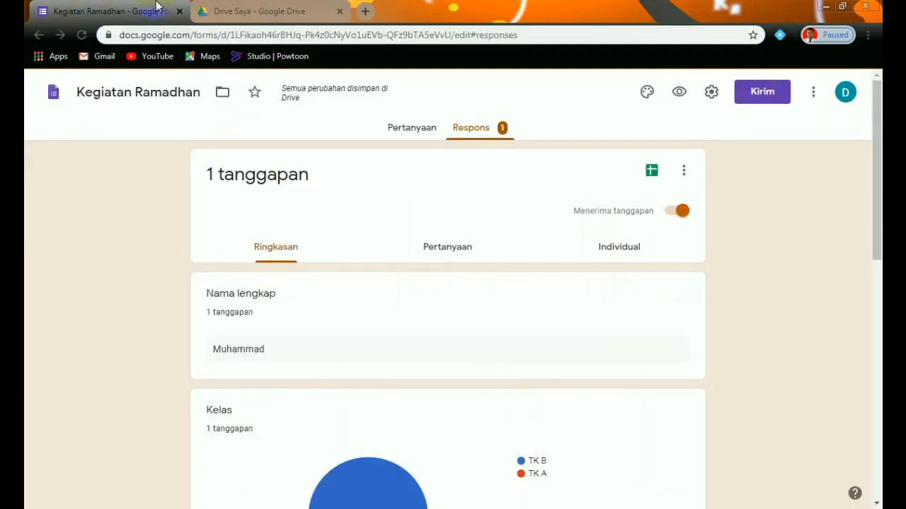
click(179, 12)
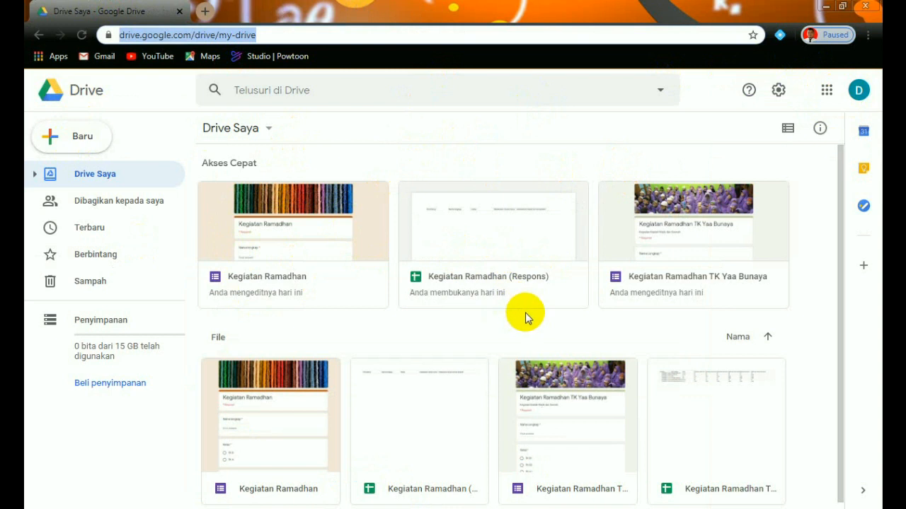
- Reopen the Kegiatan Ramadhan form and the Kegiatan Ramadhan (Respons) spreadsheet from the Akses Cepat files in Drive
double_click(295, 291)
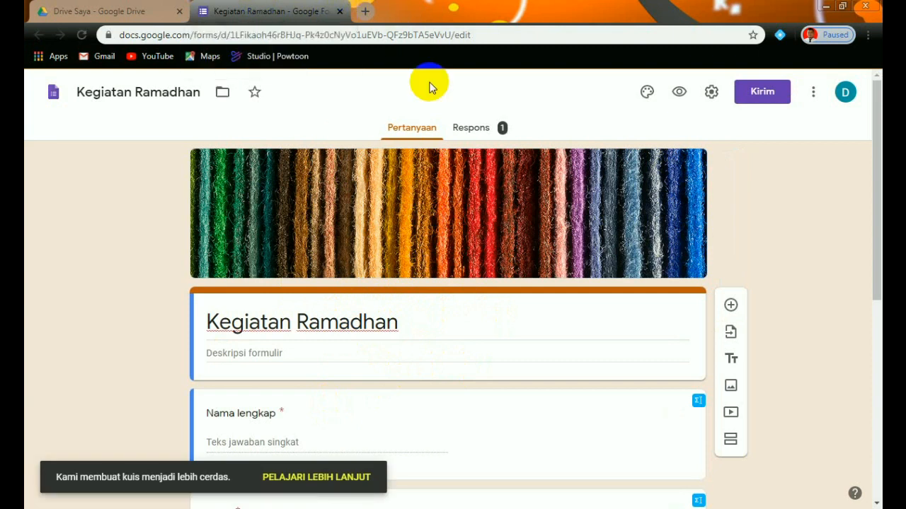
click(142, 8)
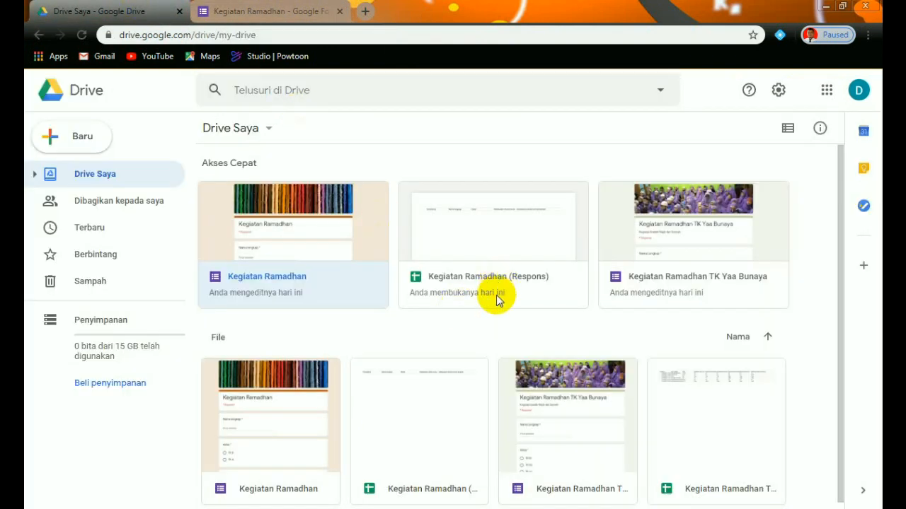
double_click(479, 292)
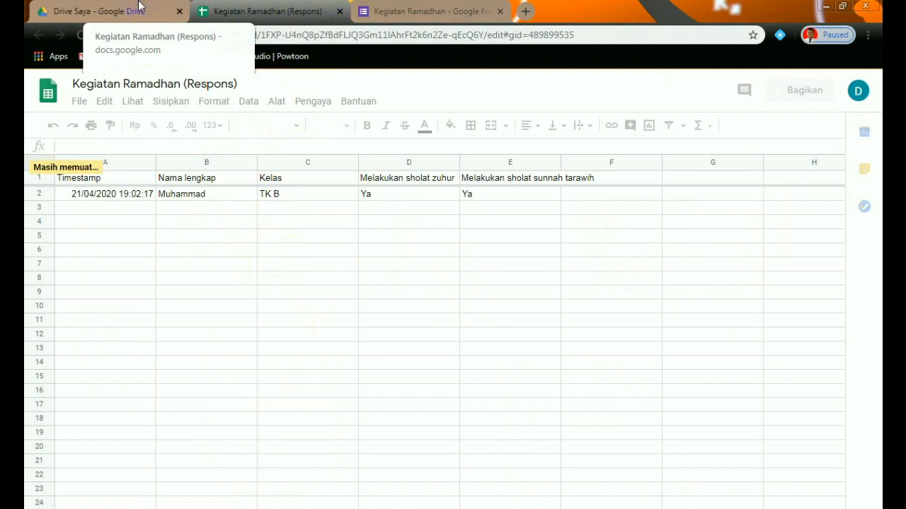
click(99, 11)
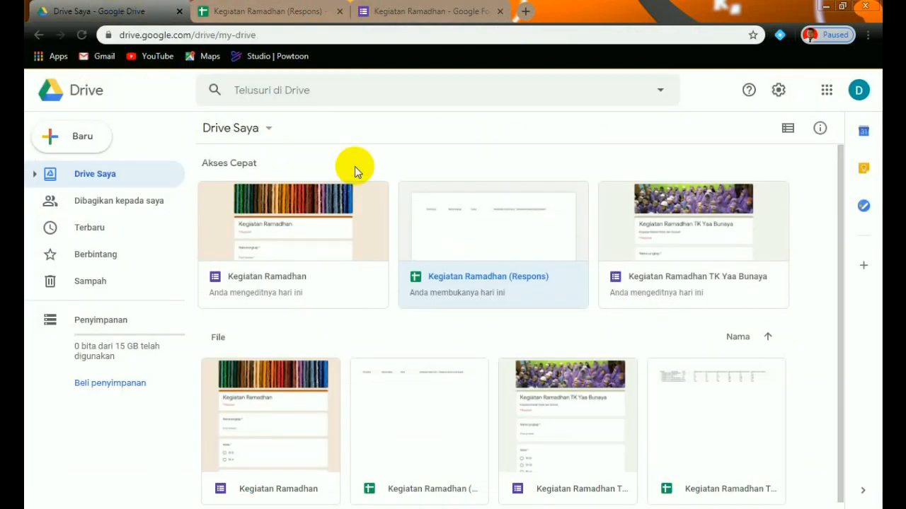
click(287, 11)
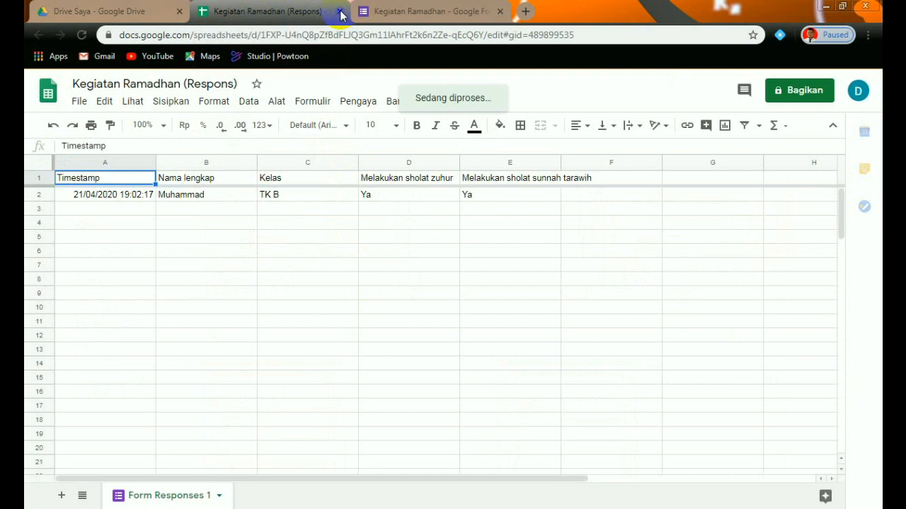
- Close the response spreadsheet, the form and Google Drive to end the browser session
click(340, 12)
click(340, 11)
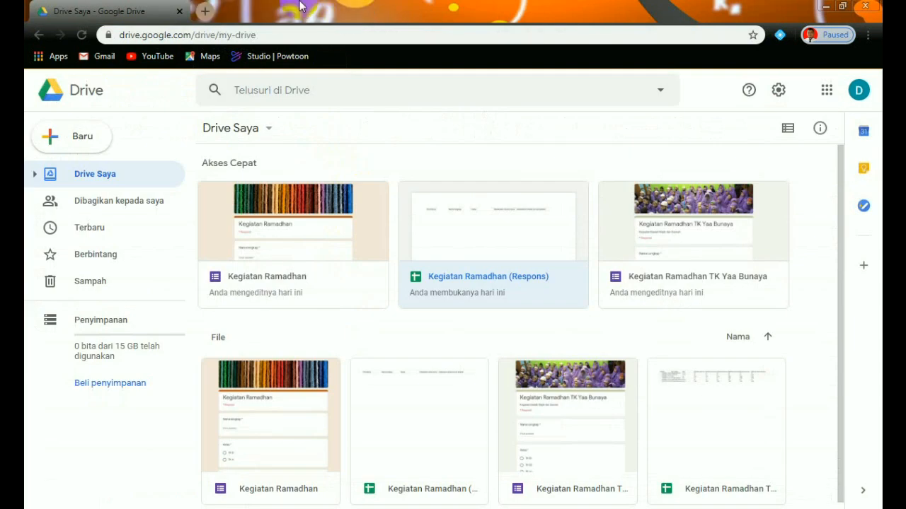
click(181, 12)
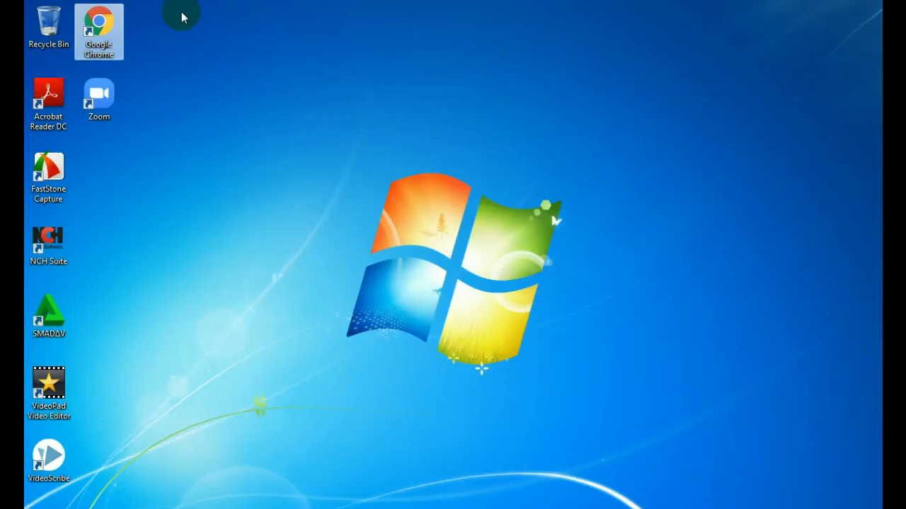